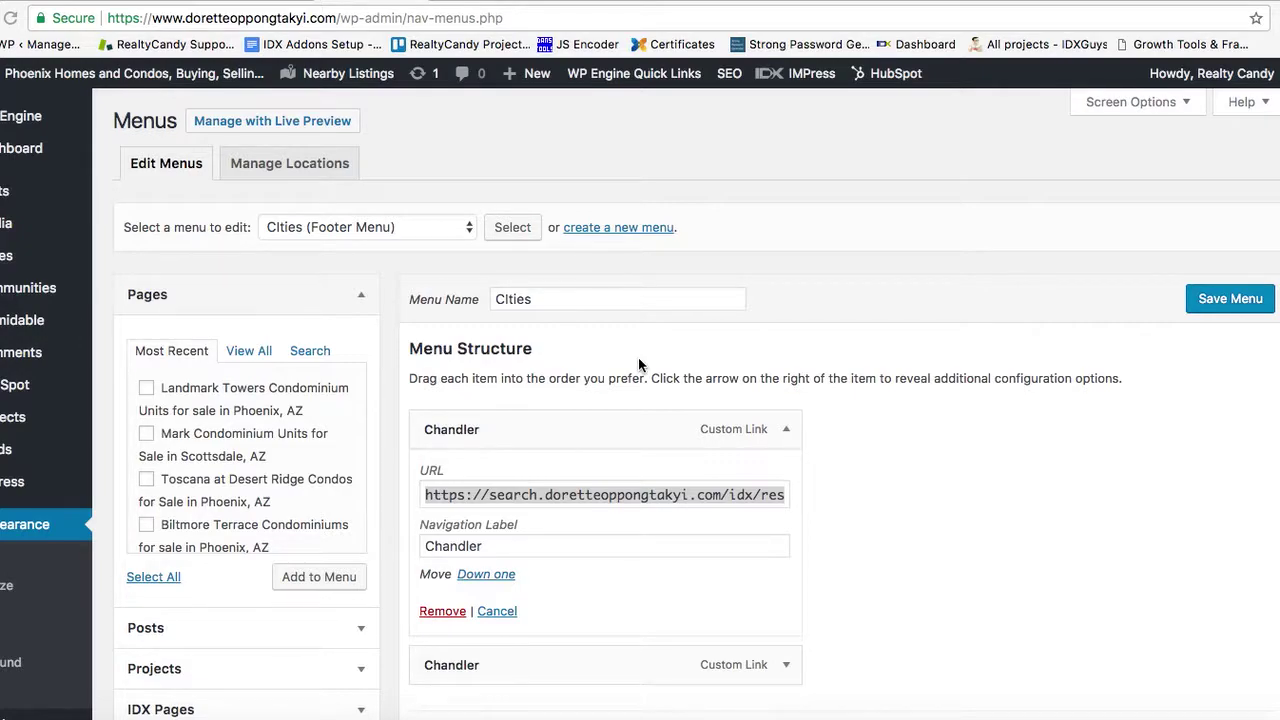
# Switch to the Menu City Counts 2017 document and review its instructions for adding city menu items.
pyautogui.press('super+Tab')
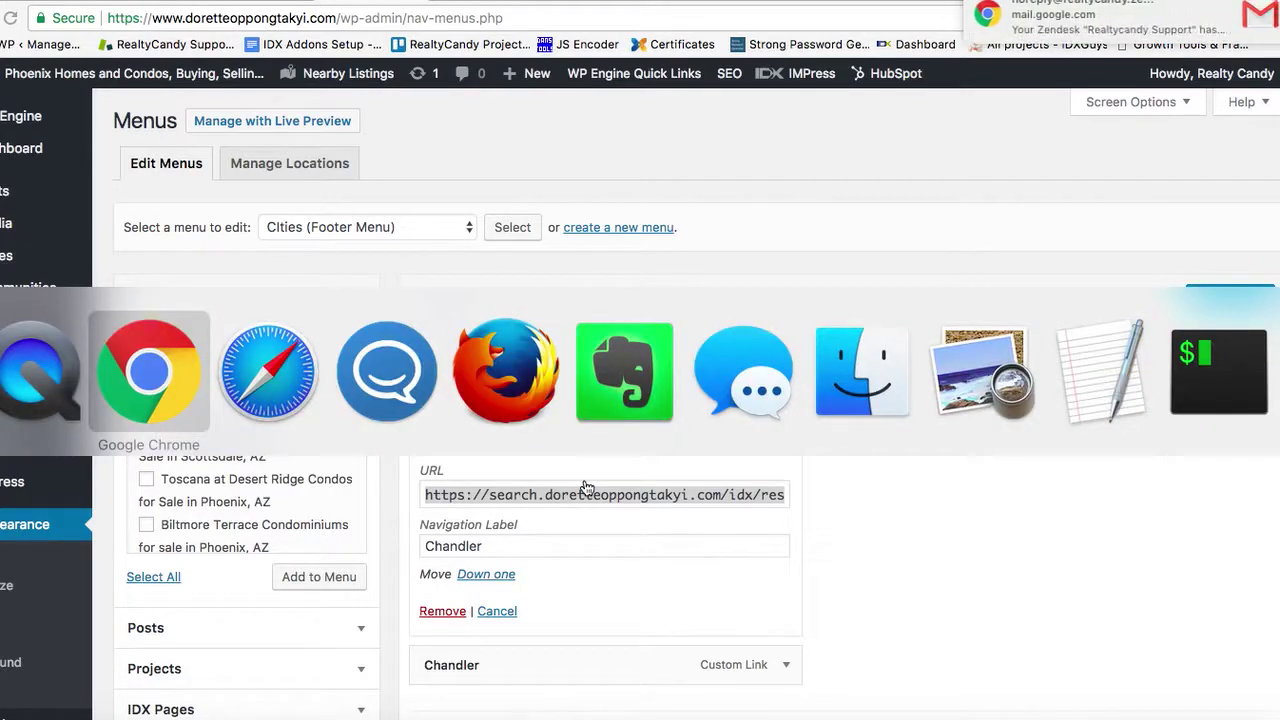
pyautogui.press('super+Tab')
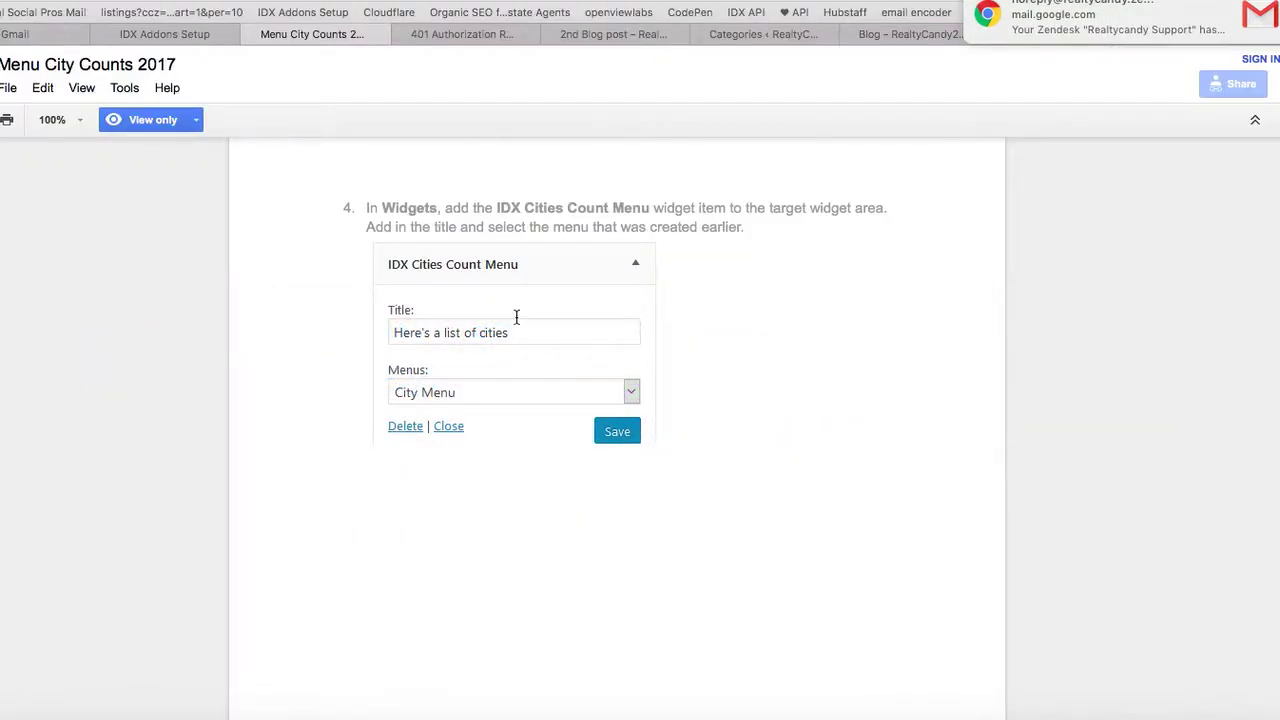
pyautogui.scroll(10, 516, 317)
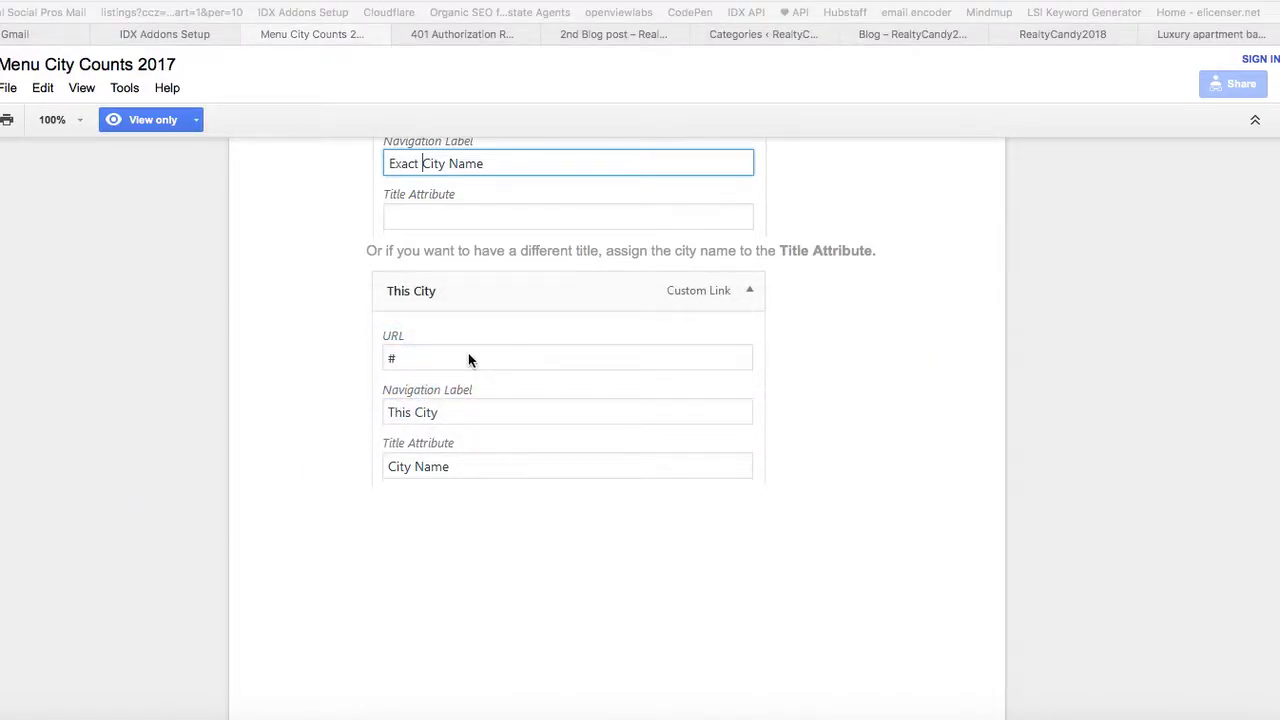
pyautogui.scroll(5, 468, 358)
# Return to the WordPress menu editor, replace the first Chandler item's URL with #, and save the menu.
pyautogui.press('super+Tab')
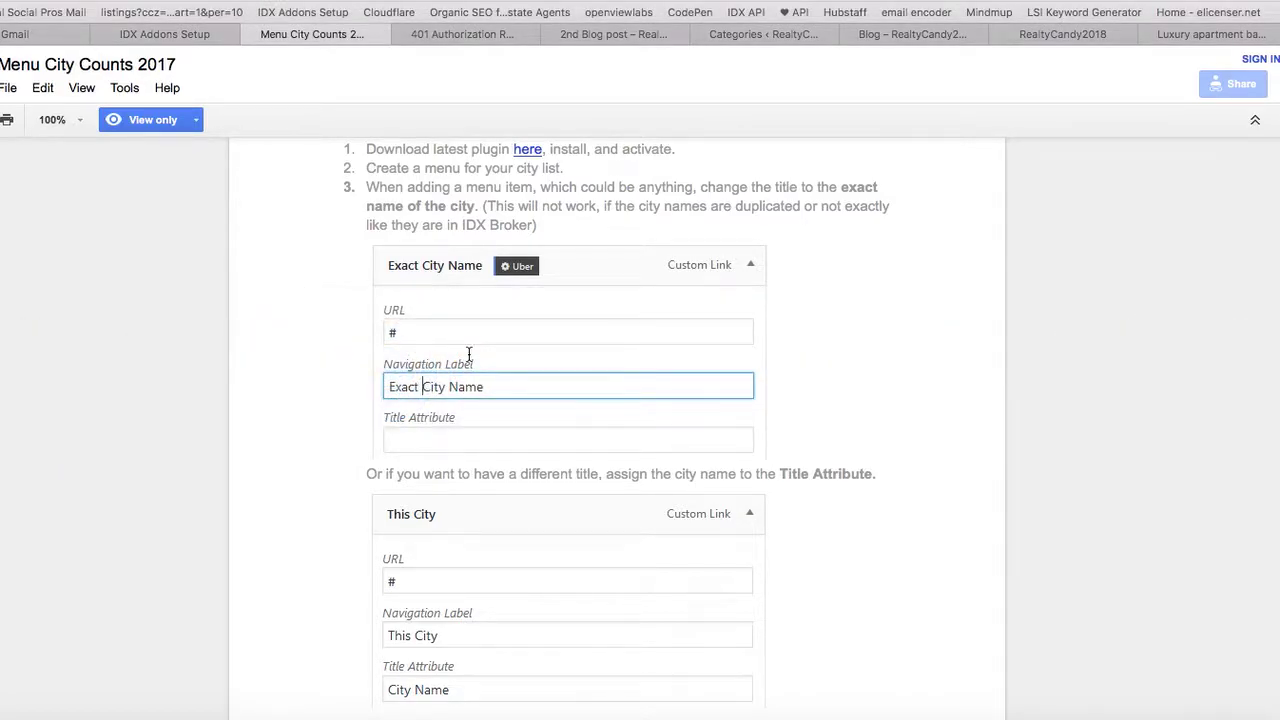
pyautogui.press('super+Tab')
pyautogui.press('super+Tab')
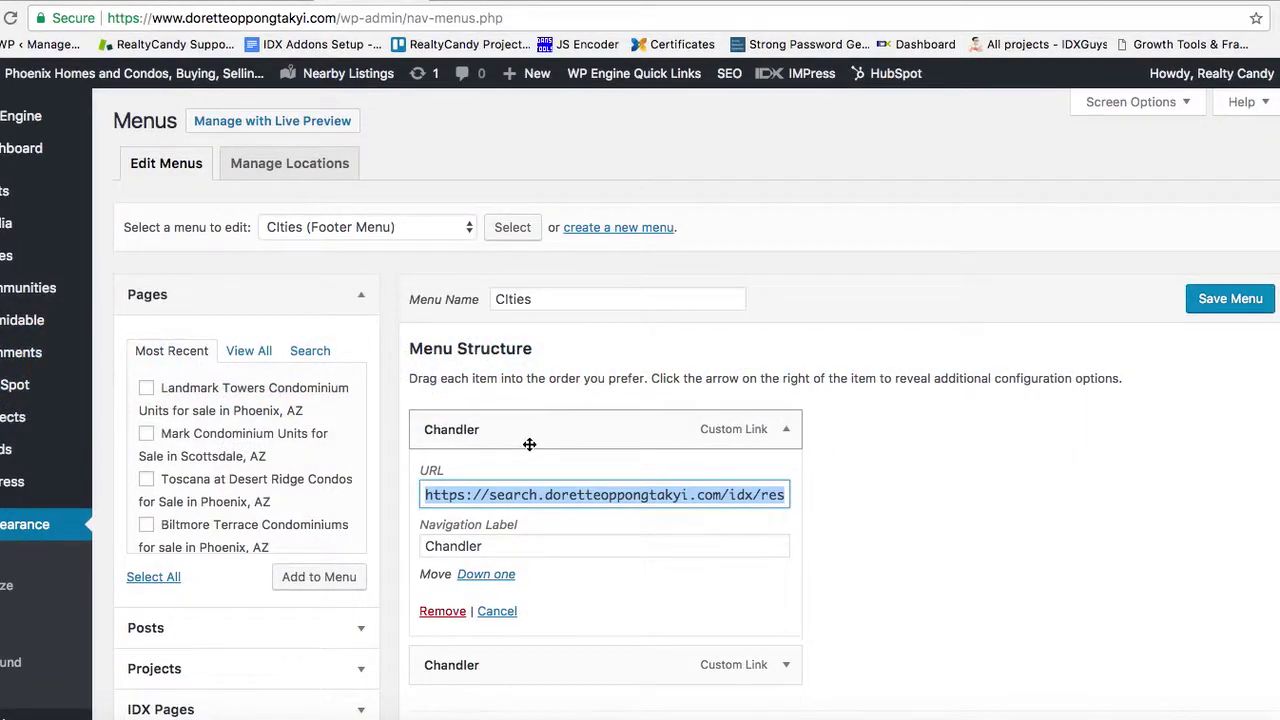
pyautogui.write('#')
pyautogui.scroll(-3, 790, 548)
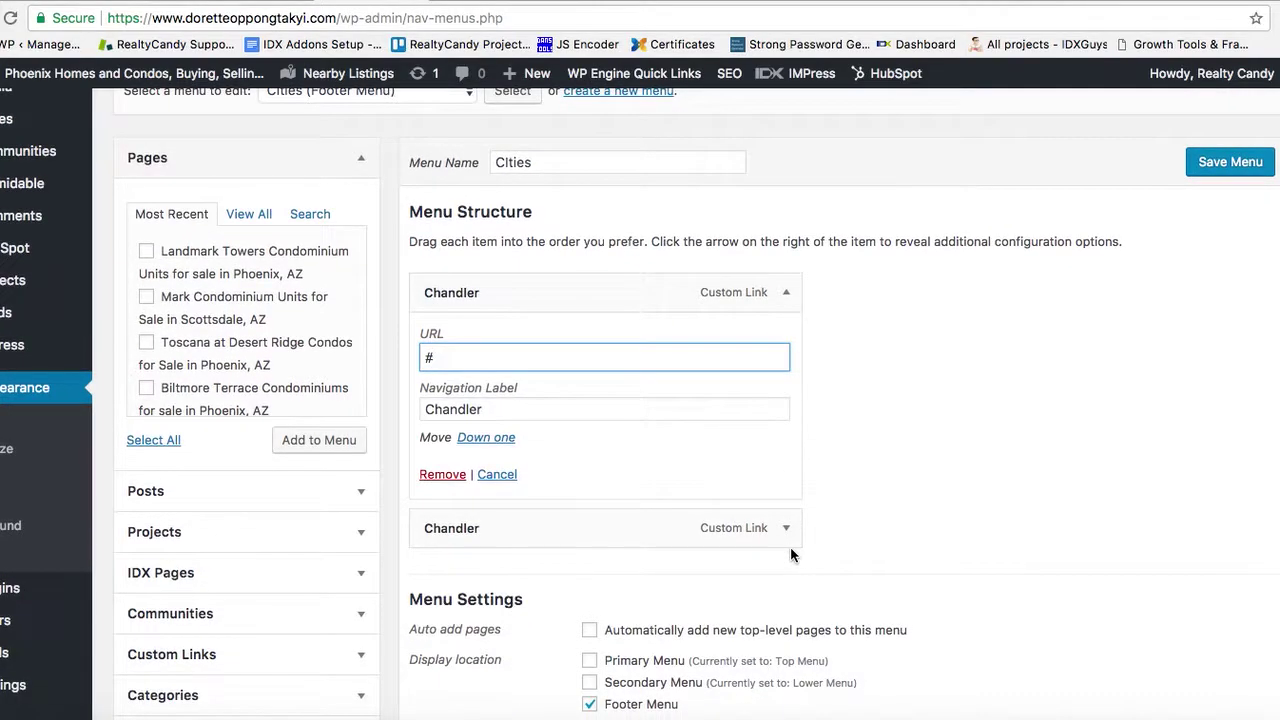
pyautogui.click(1224, 166)
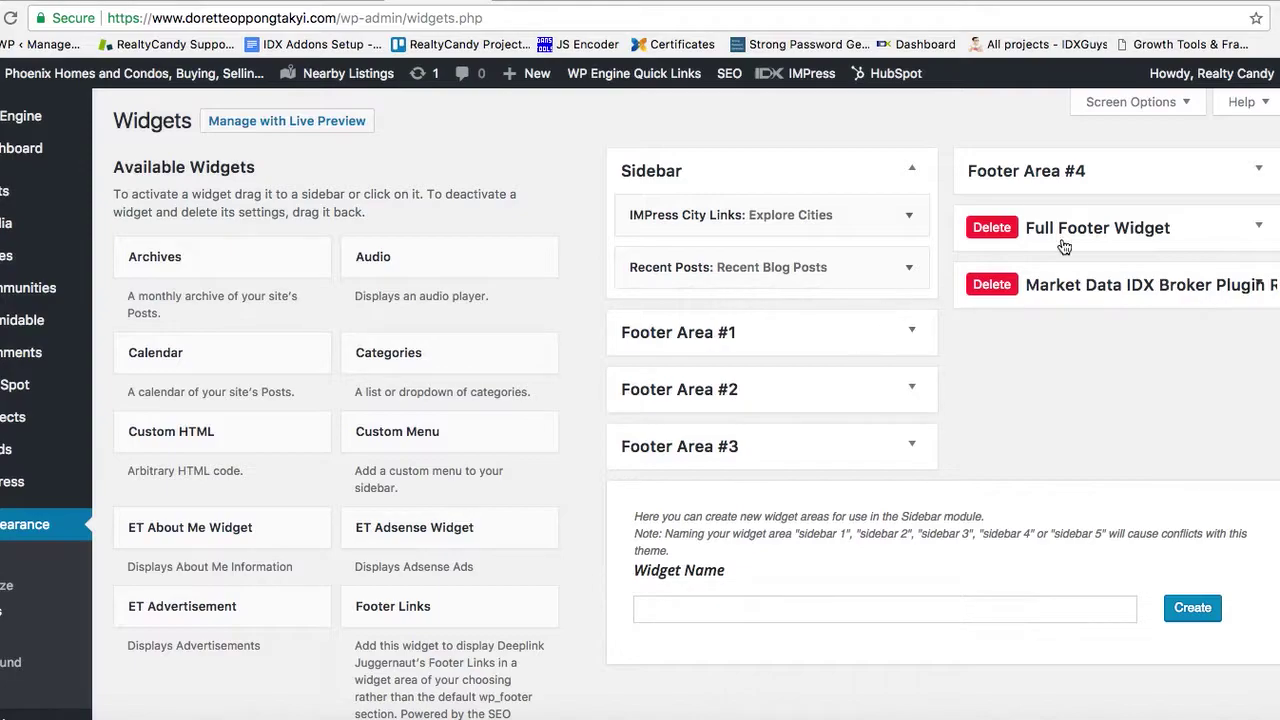
# Open the settings of the IDX Cities Count Menu widget in Footer Area #1.
pyautogui.click(911, 333)
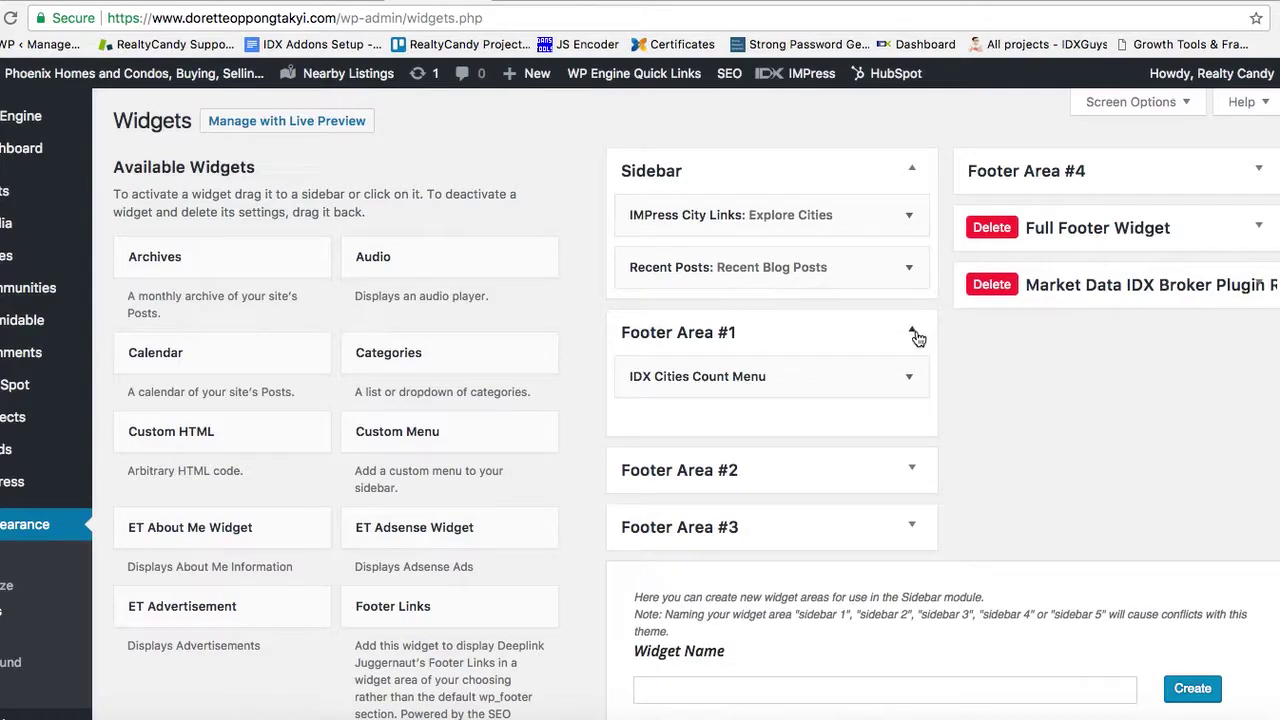
pyautogui.click(909, 376)
pyautogui.scroll(-1, 939, 424)
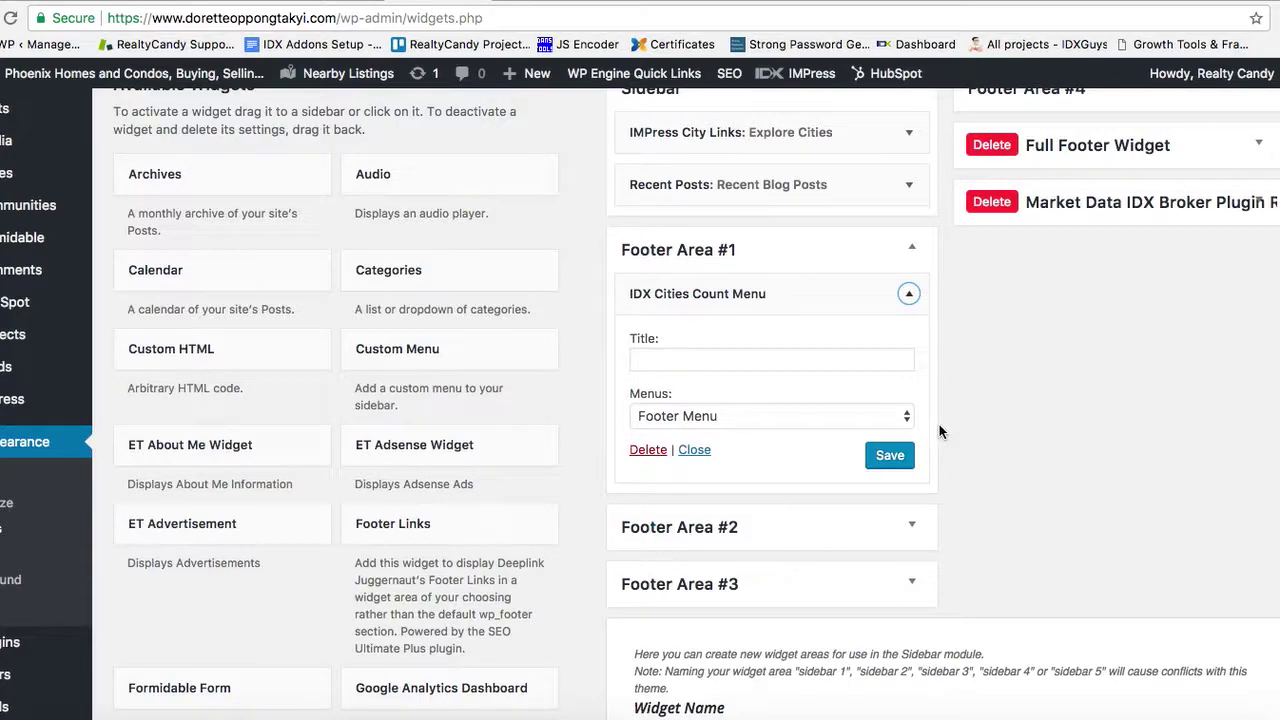
# In the CIties menu, change the second Chandler item's navigation label to Gilbert and save the menu.
pyautogui.click(348, 2)
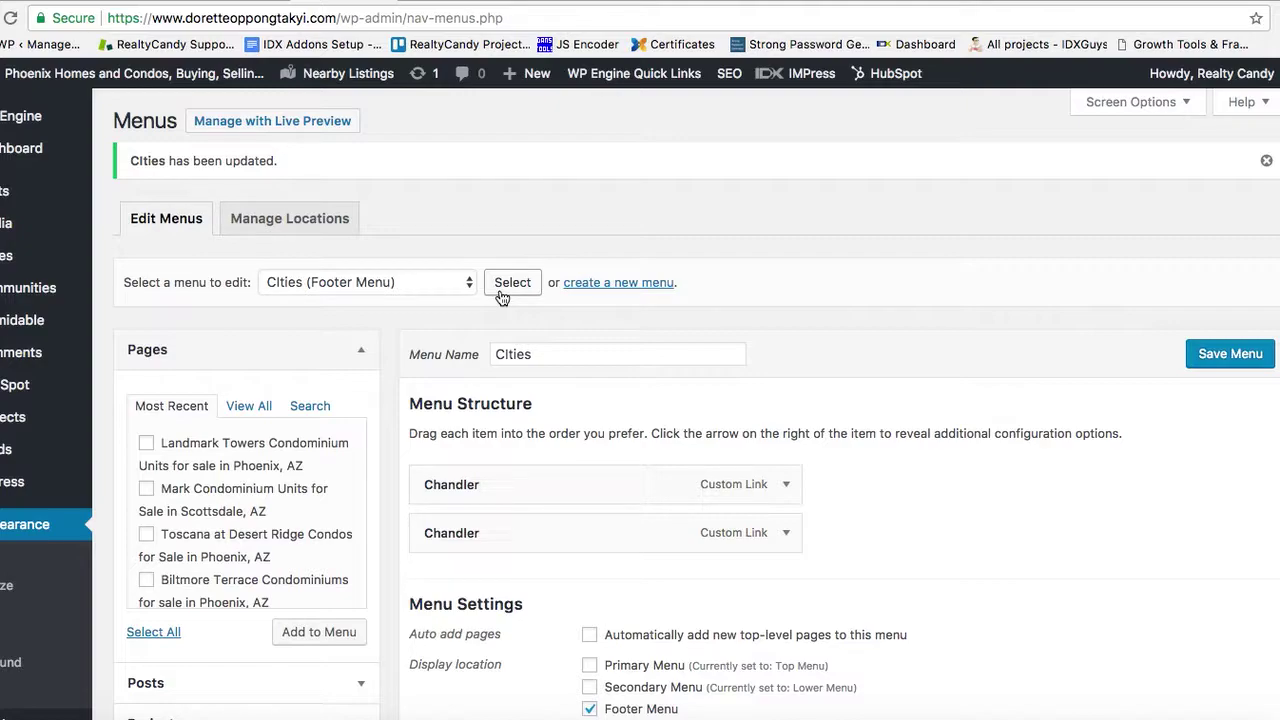
pyautogui.click(784, 532)
pyautogui.scroll(-3, 737, 513)
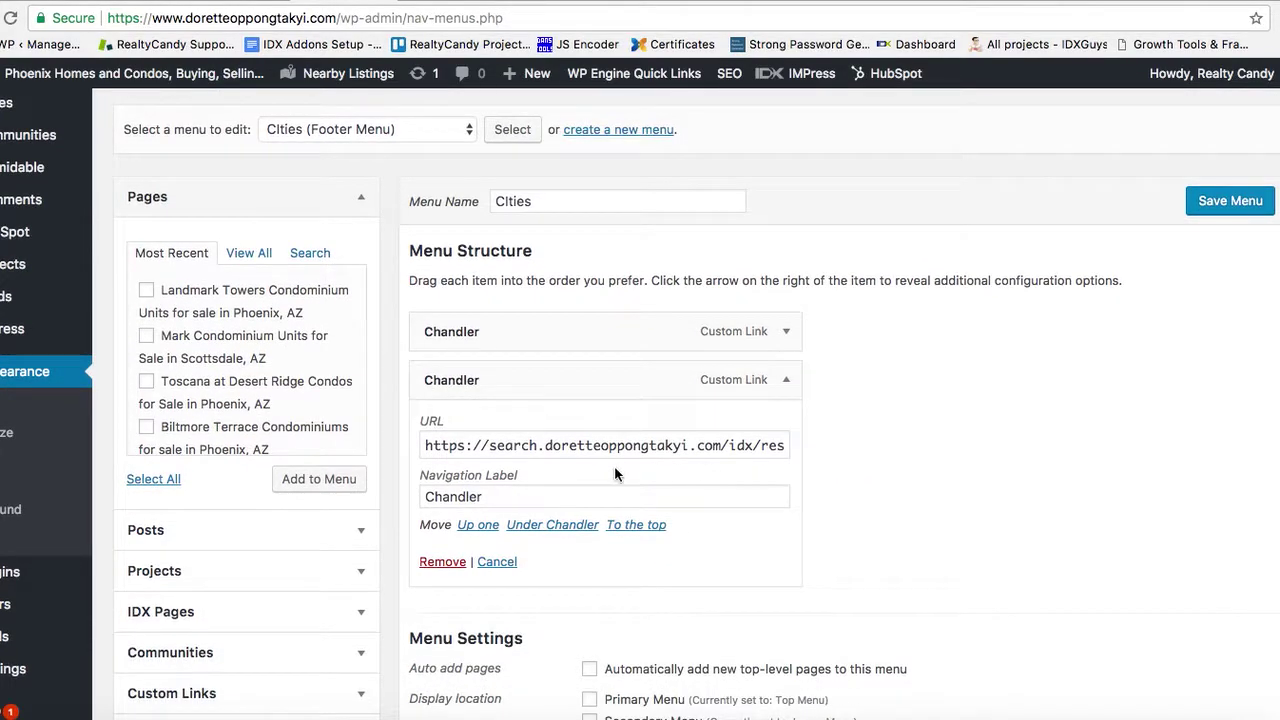
pyautogui.scroll(-1, 659, 405)
pyautogui.scroll(-1, 659, 405)
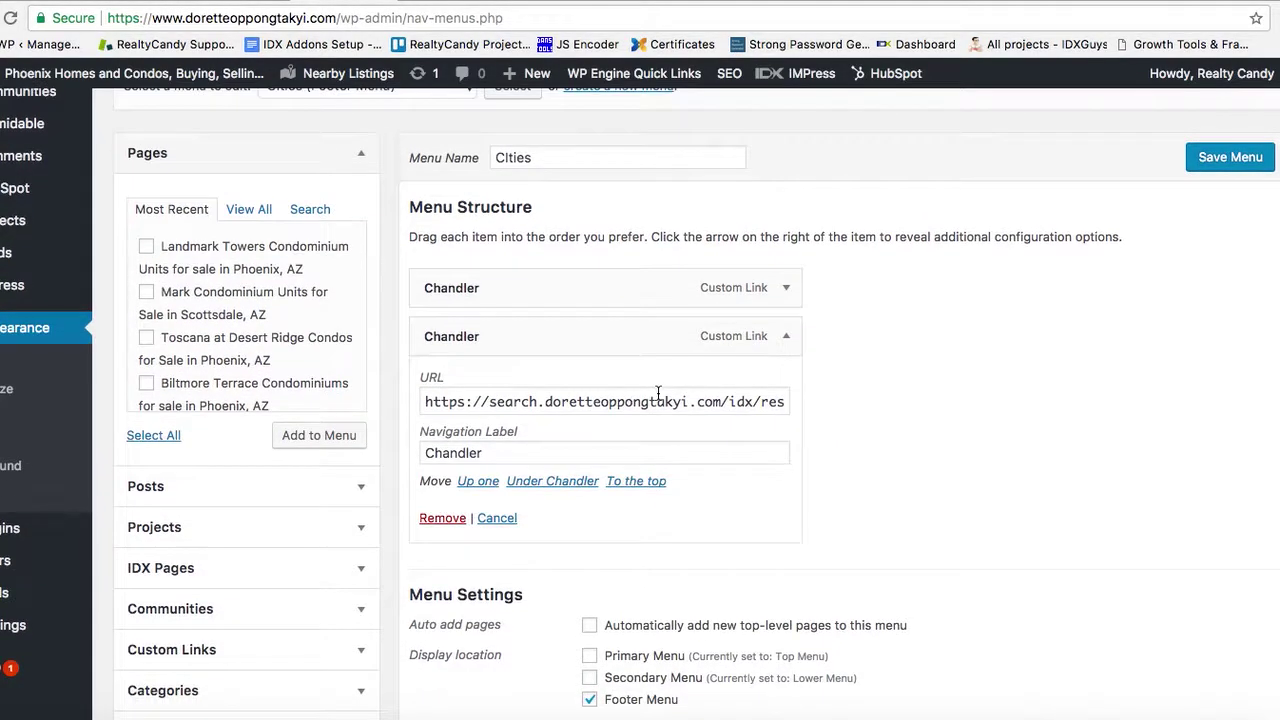
pyautogui.click(491, 453)
pyautogui.doubleClick(491, 453)
pyautogui.write('Temp')
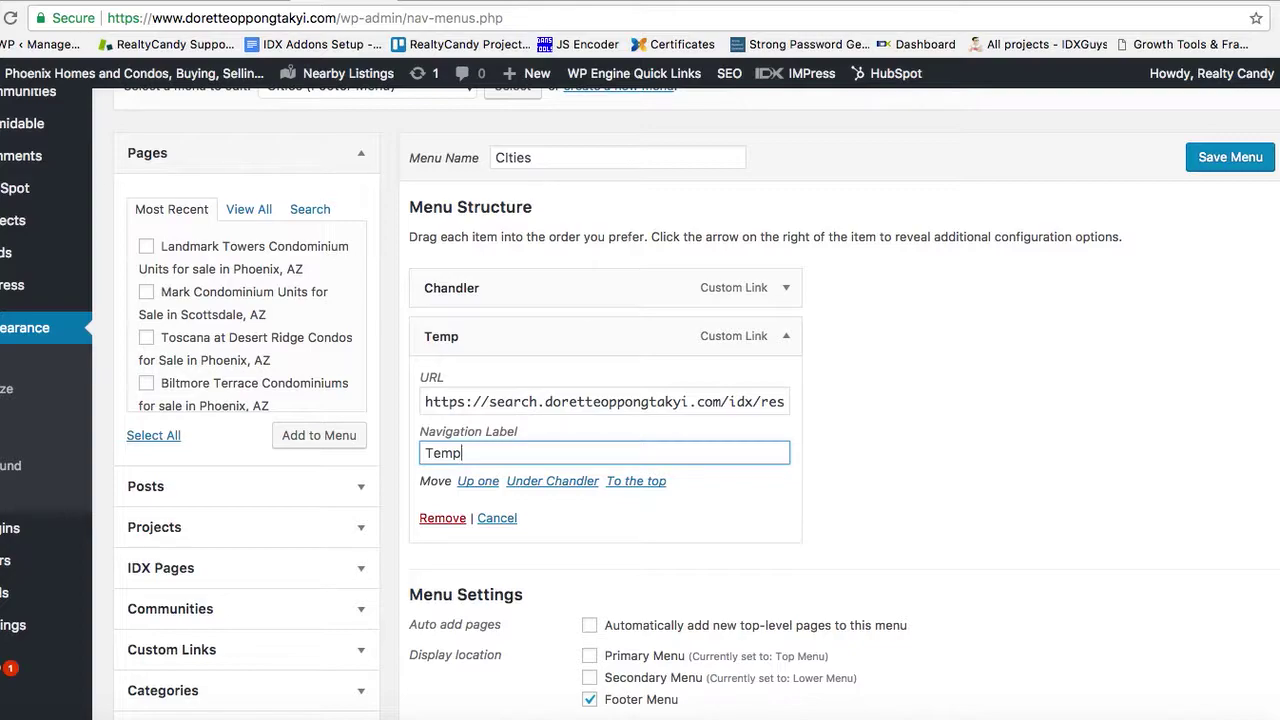
pyautogui.press('BackSpace')
pyautogui.press('BackSpace')
pyautogui.press('BackSpace')
pyautogui.press('BackSpace')
pyautogui.write('Gilbert')
pyautogui.click(1230, 160)
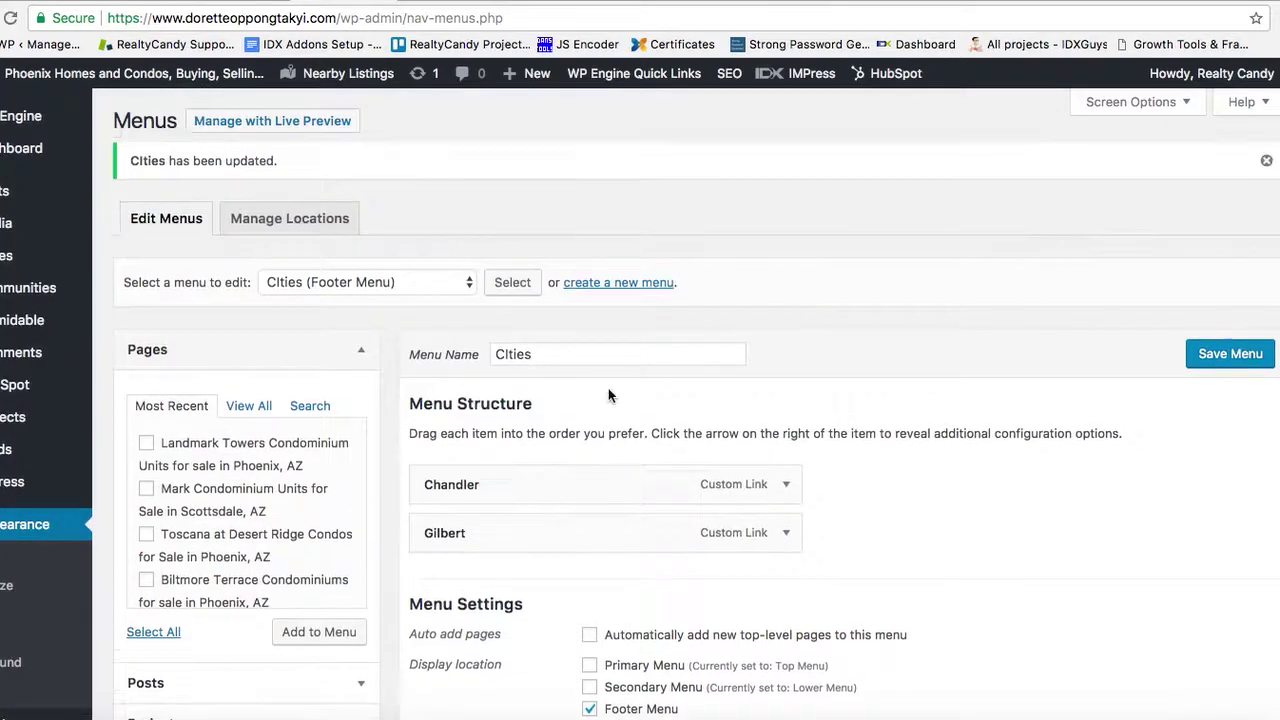
# Expand the Gilbert menu item and inspect its URL.
pyautogui.click(786, 534)
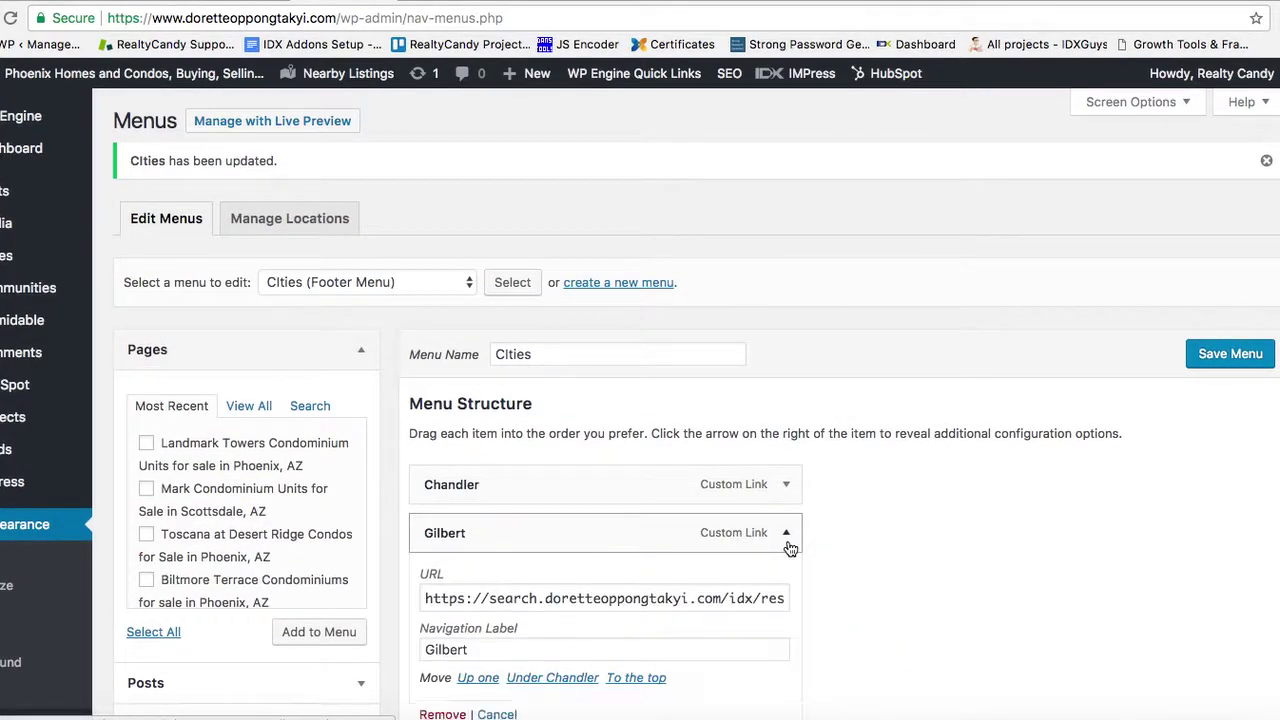
pyautogui.doubleClick(616, 598)
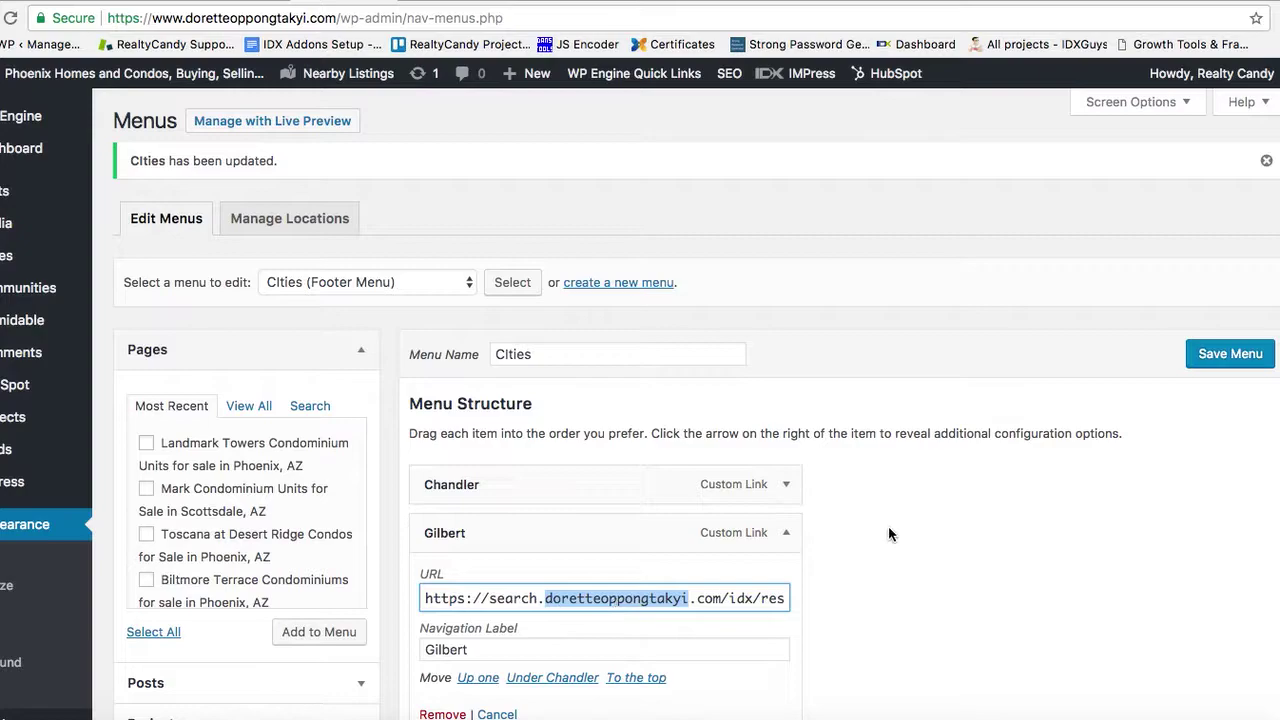
pyautogui.click(964, 495)
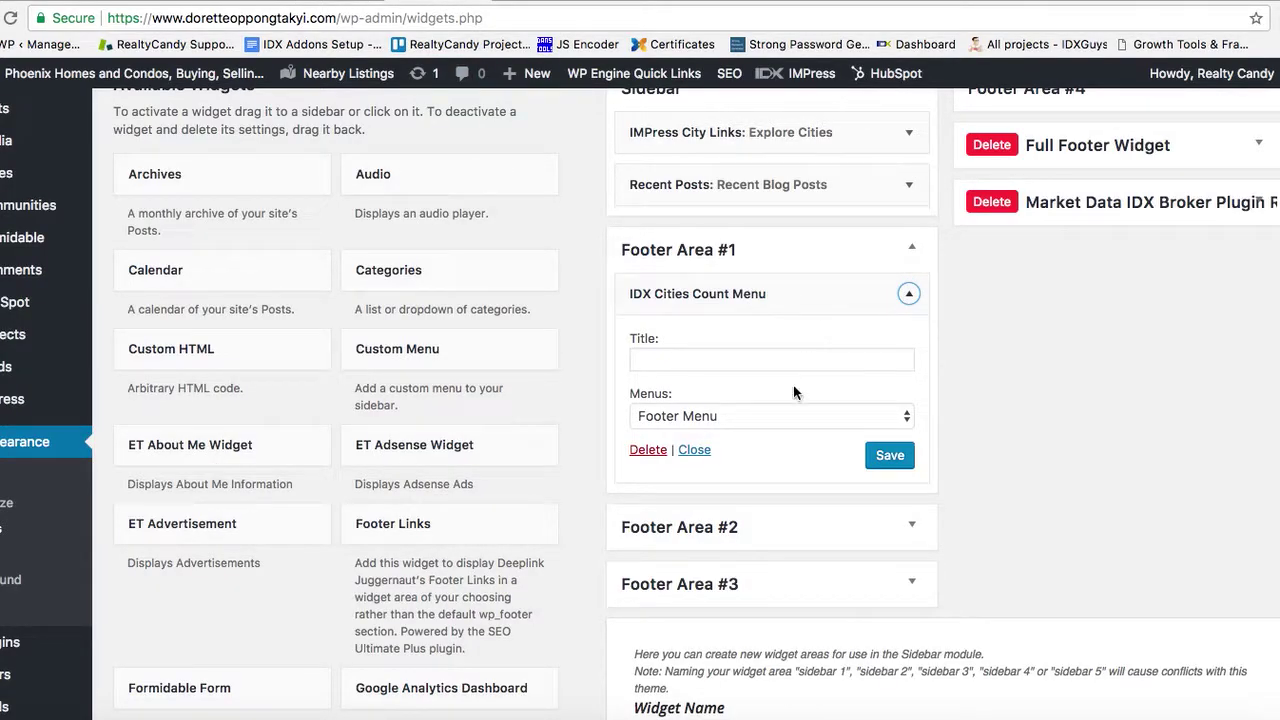
# Assign the CIties menu to the IDX Cities Count Menu widget in Footer Area #1 and save the widget.
pyautogui.click(778, 413)
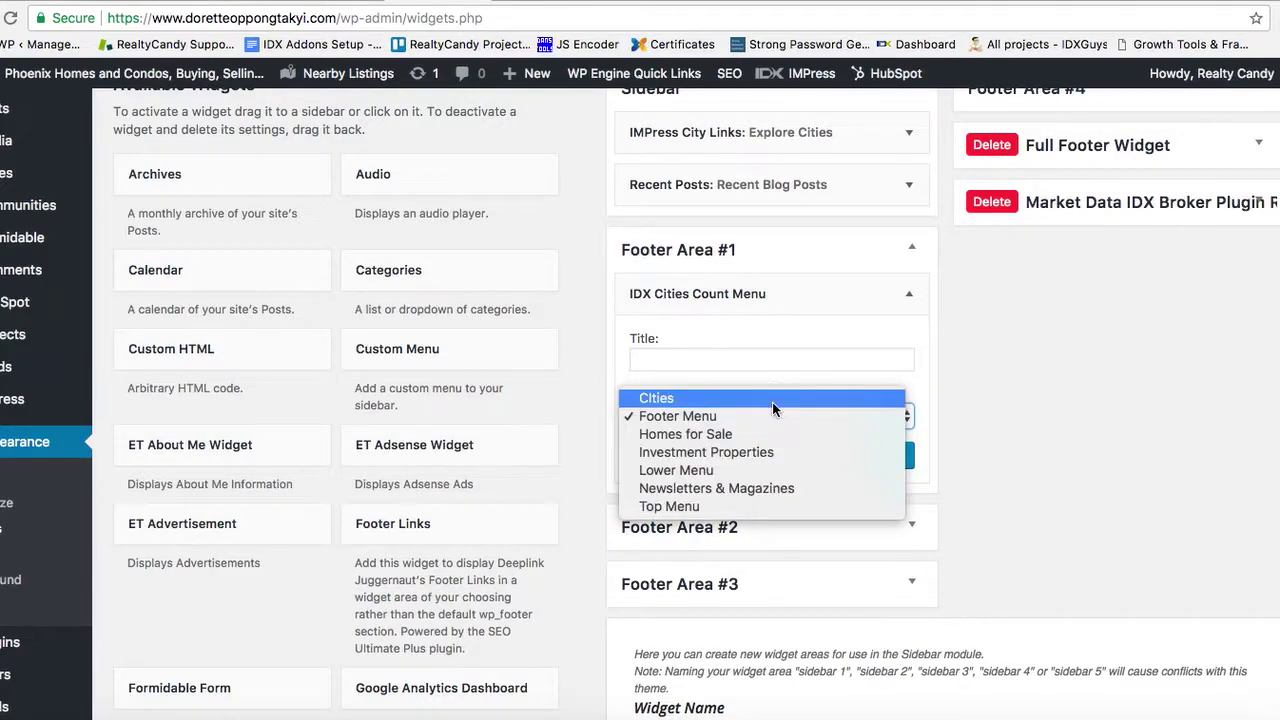
pyautogui.click(772, 402)
pyautogui.click(906, 457)
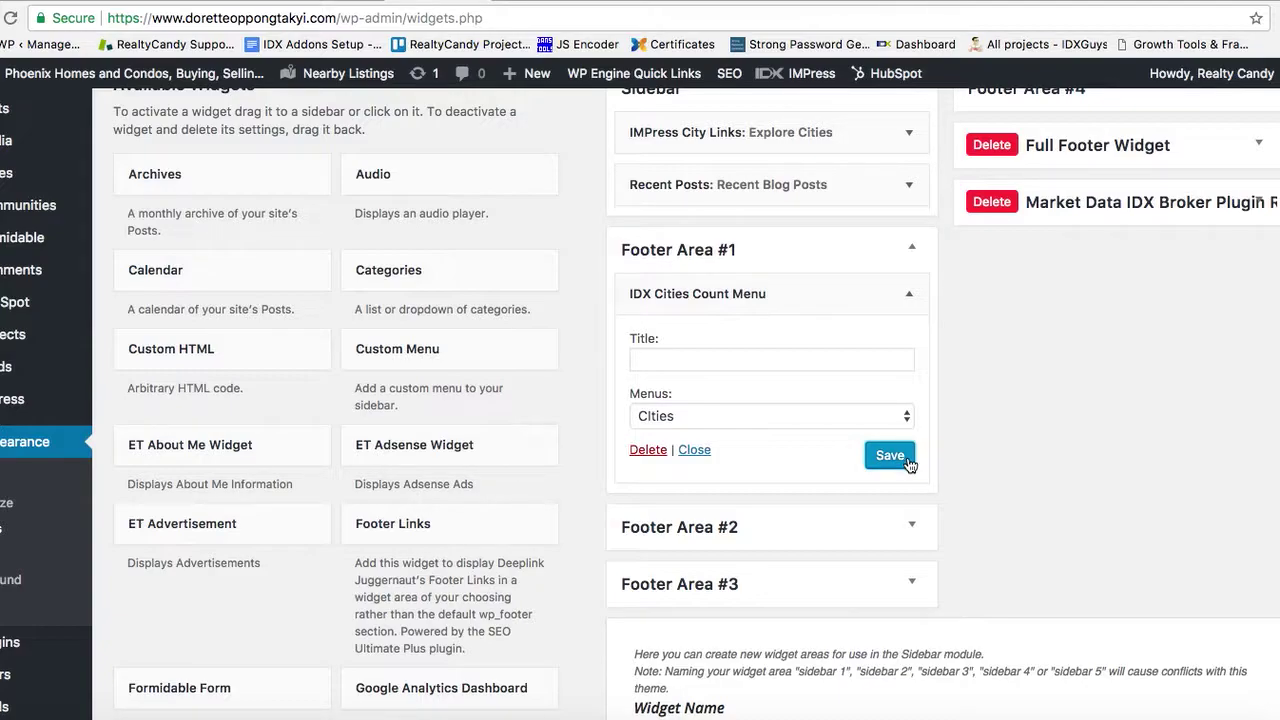
pyautogui.hscroll(1, 1000, 447)
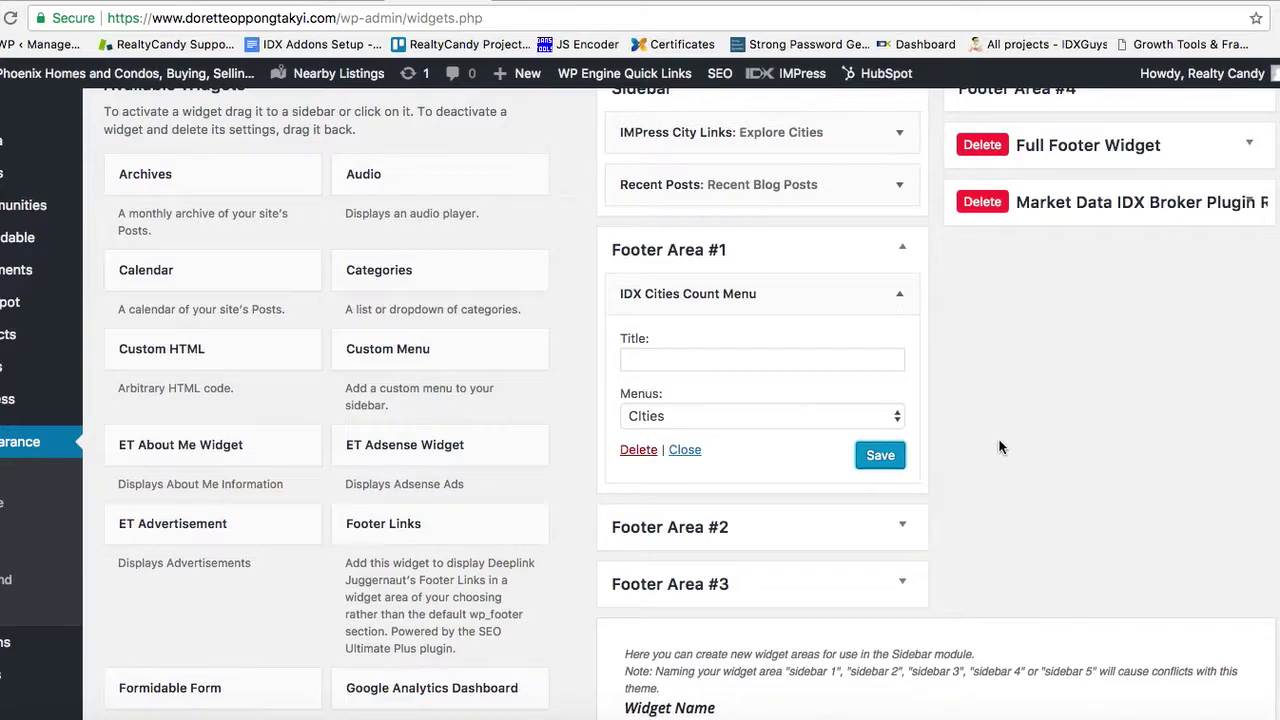
pyautogui.hscroll(-1, 1000, 447)
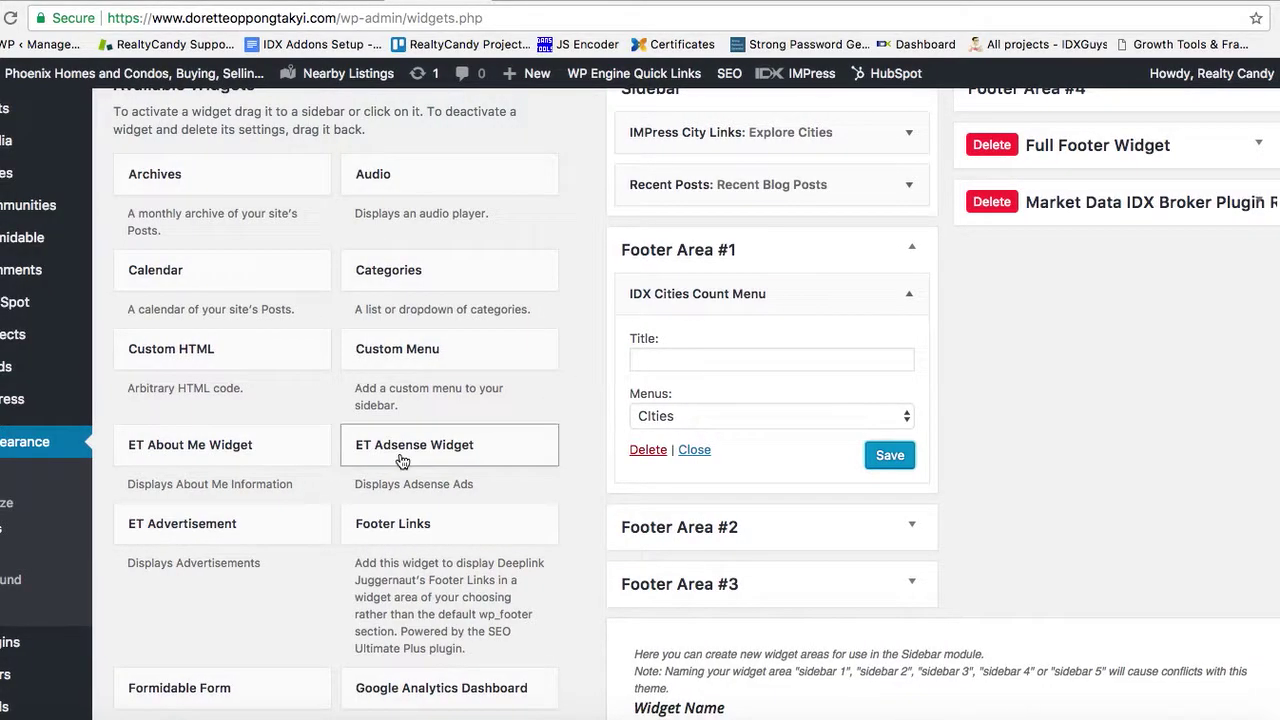
pyautogui.scroll(-1, 400, 460)
pyautogui.hscroll(1, 437, 249)
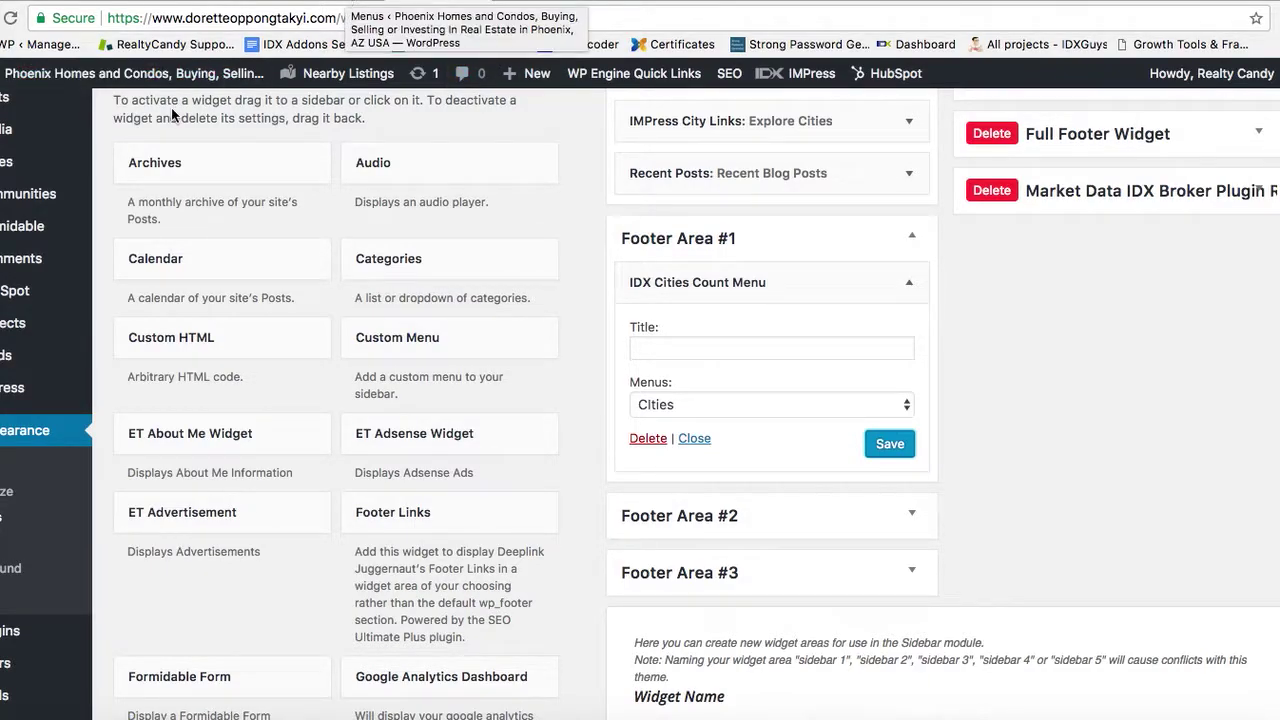
# Open the site's home page and examine the city list and listing counts in the first footer column.
pyautogui.moveTo(120, 74)
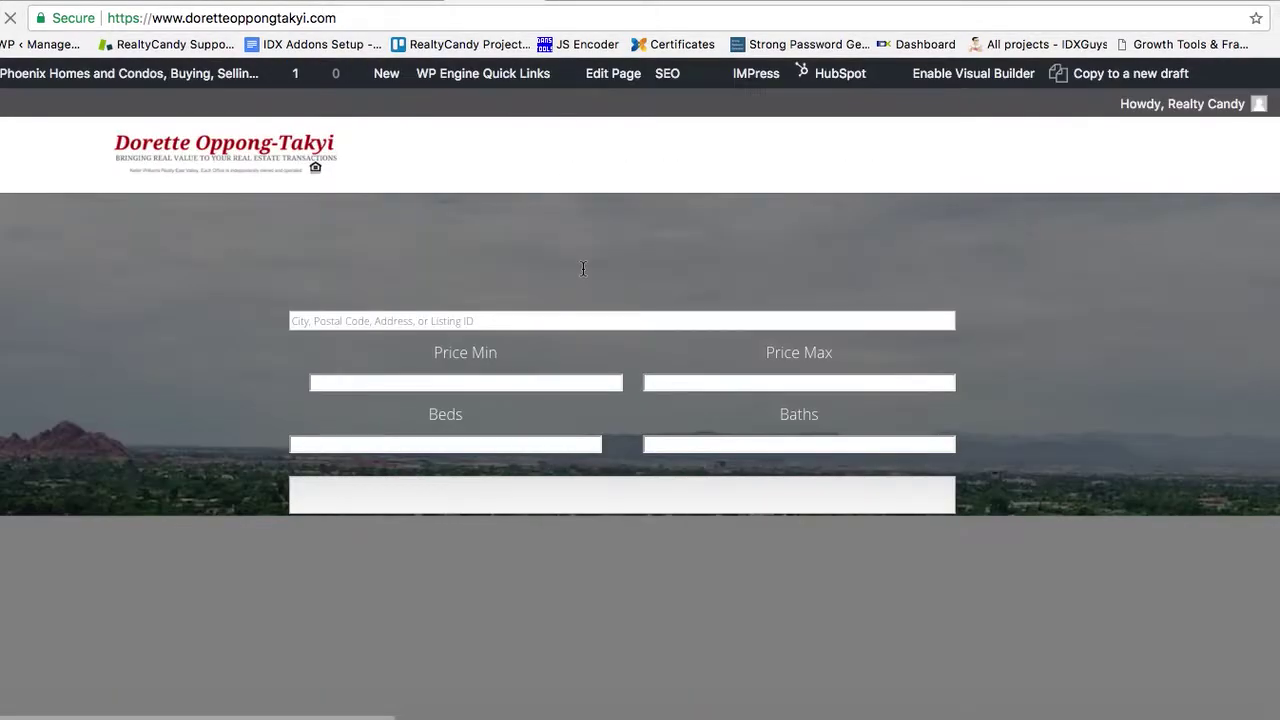
pyautogui.scroll(-15, 535, 345)
pyautogui.scroll(-15, 535, 345)
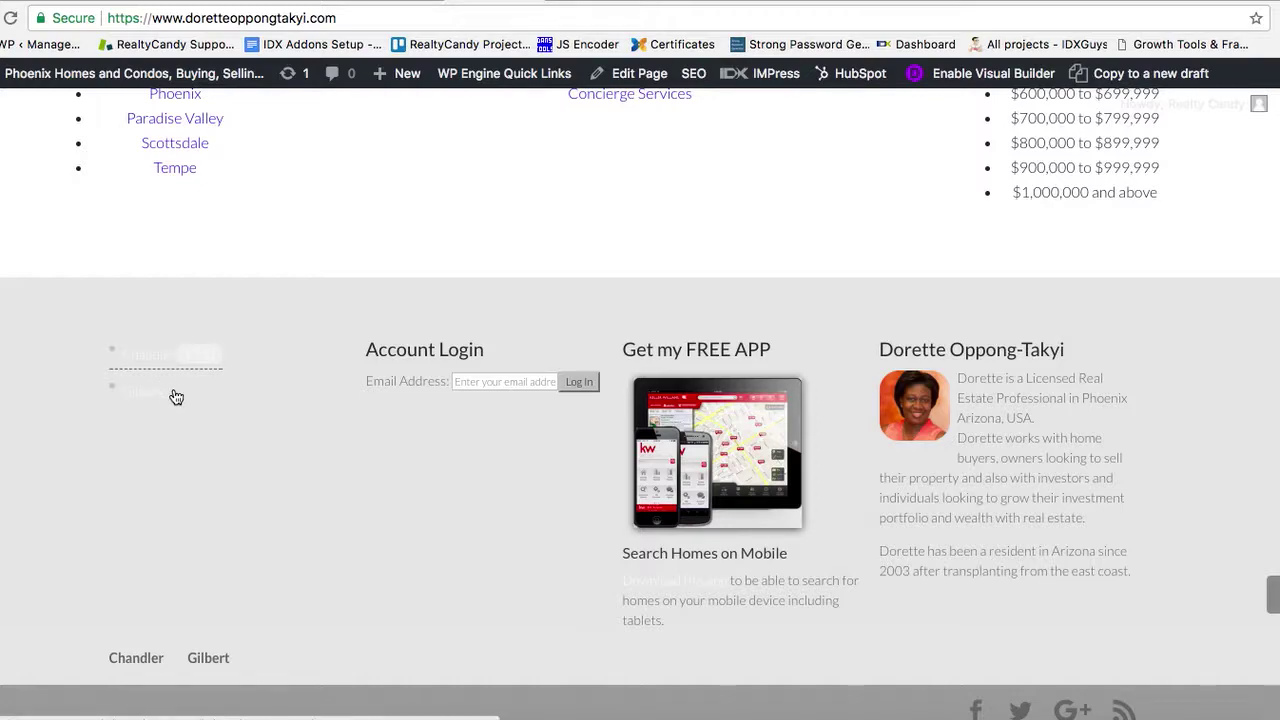
pyautogui.press('super+shift+4')
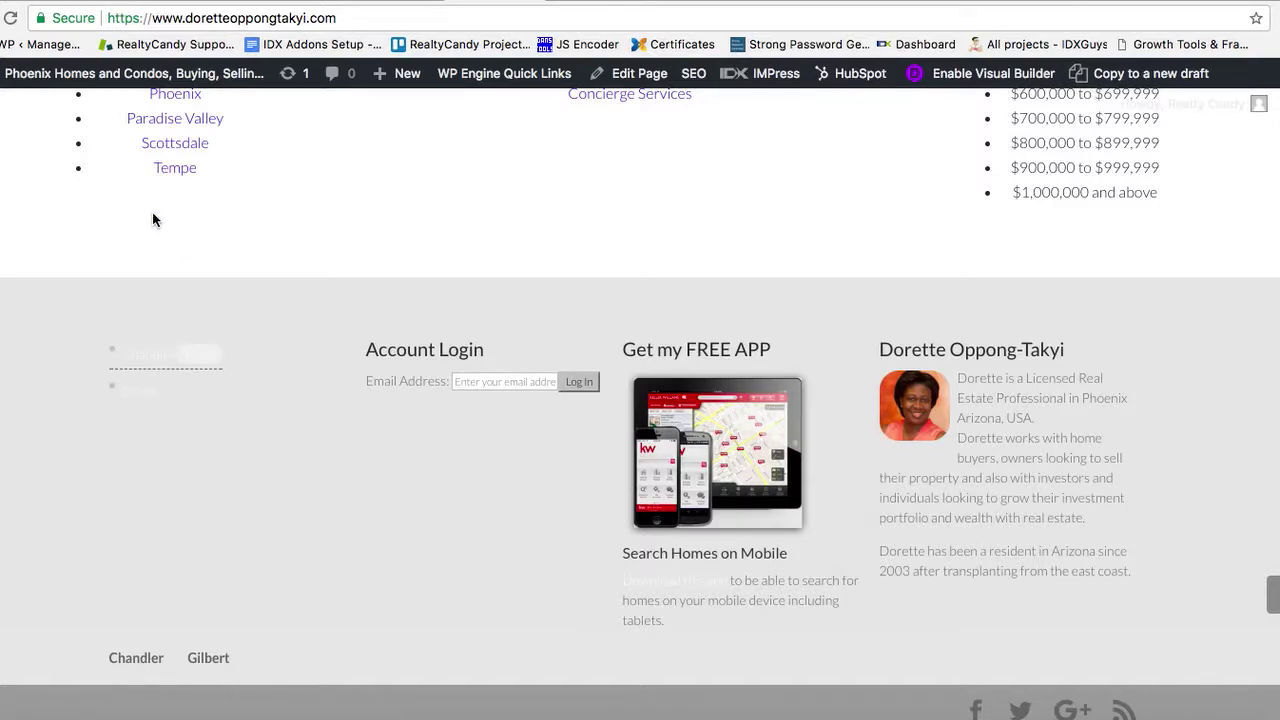
pyautogui.moveTo(135, 170); pyautogui.dragTo(219, 356)
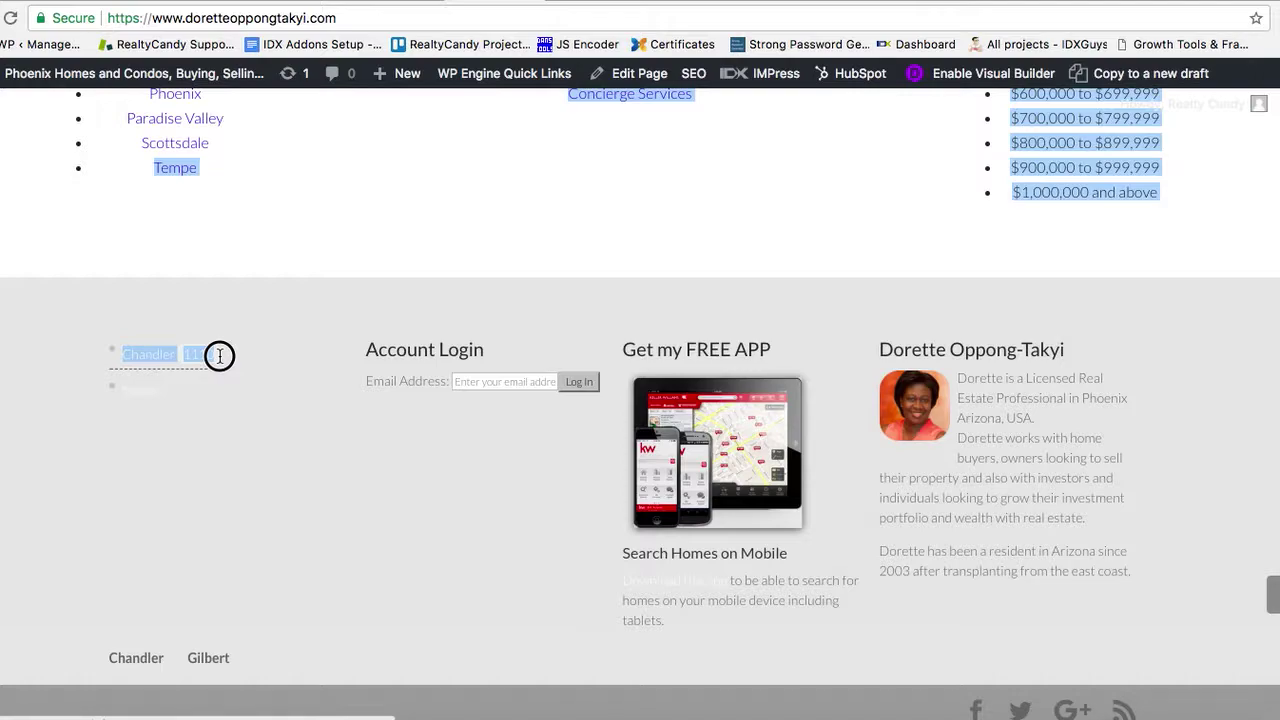
pyautogui.moveTo(219, 356); pyautogui.dragTo(238, 376)
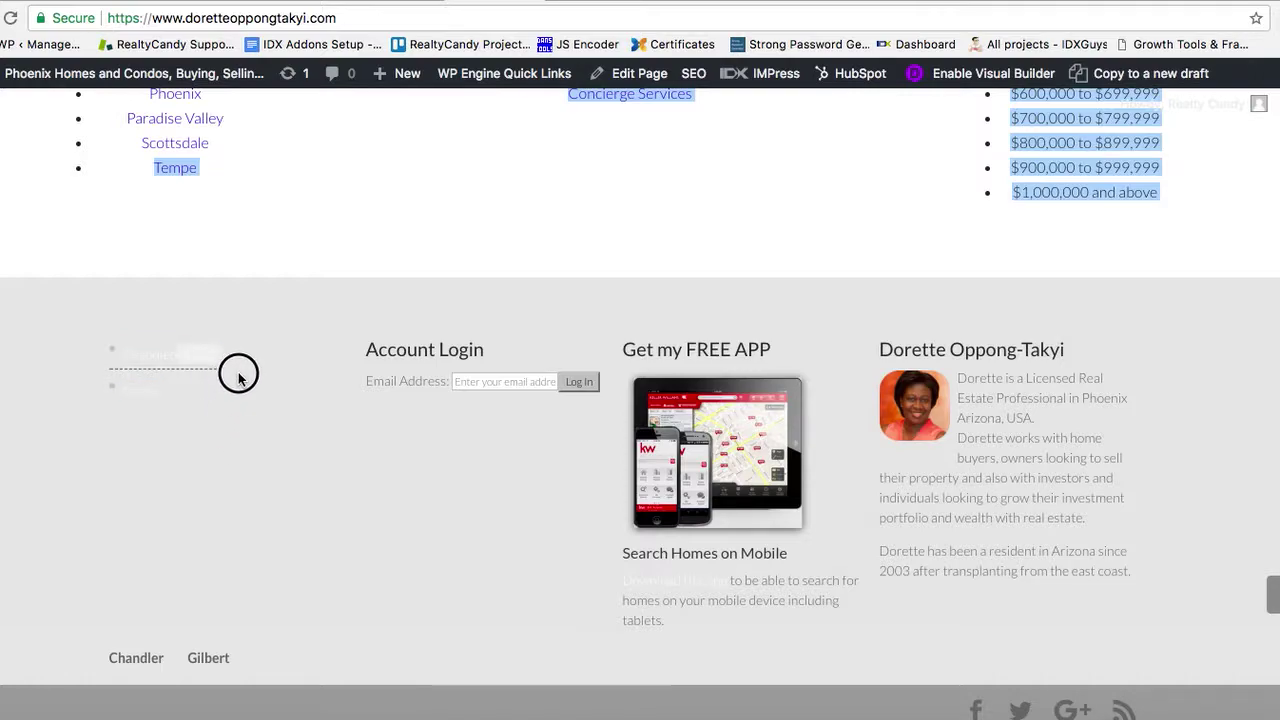
# Replace the Gilbert menu item's URL with # and save the CIties menu.
pyautogui.click(322, 2)
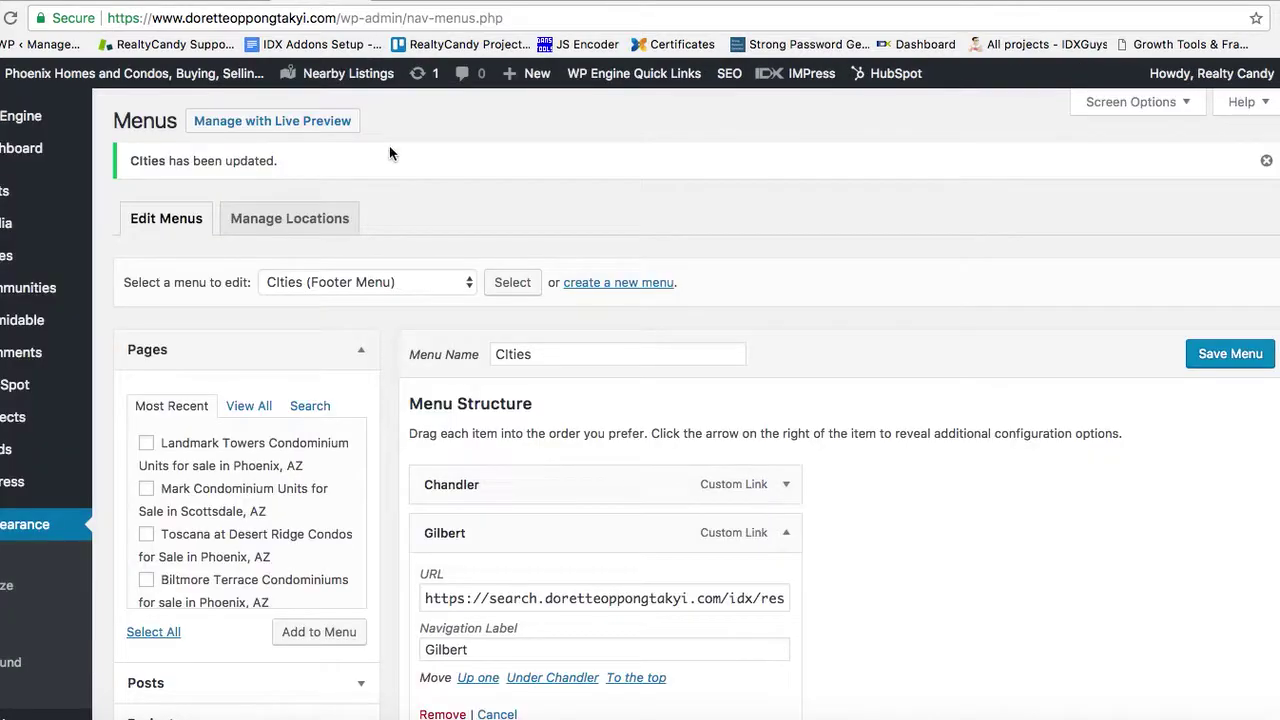
pyautogui.tripleClick(716, 598)
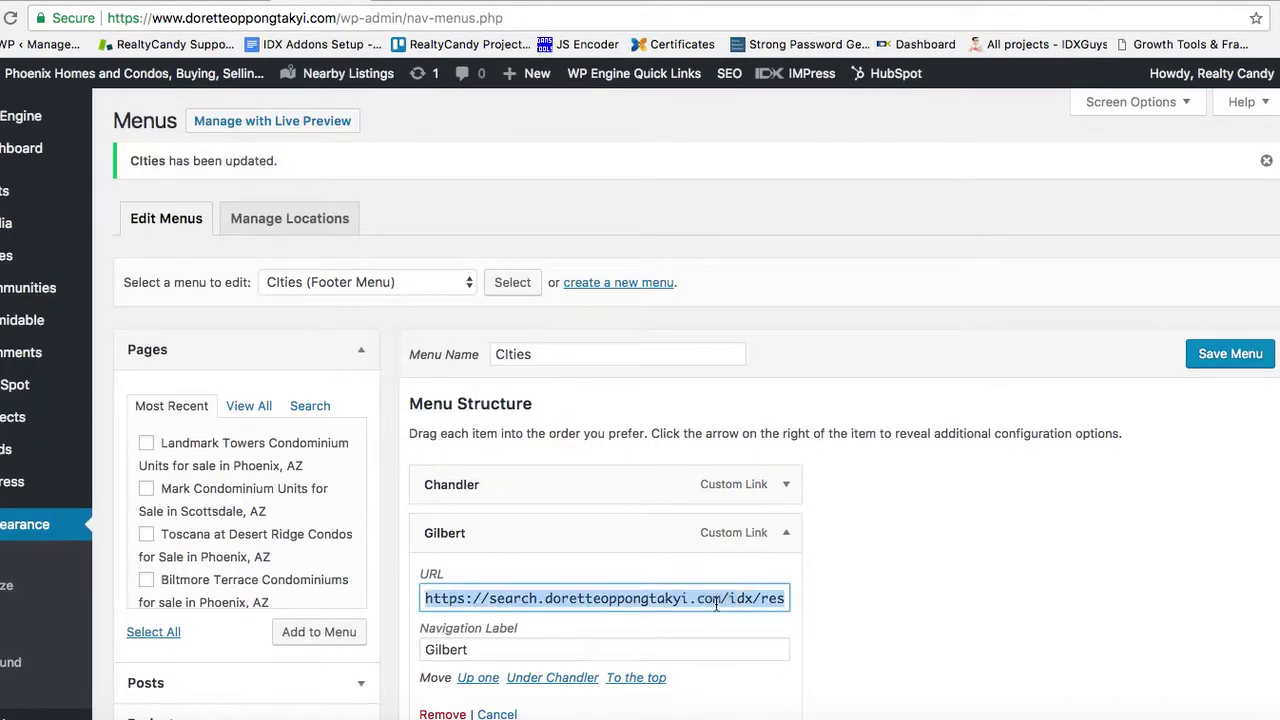
pyautogui.write('#')
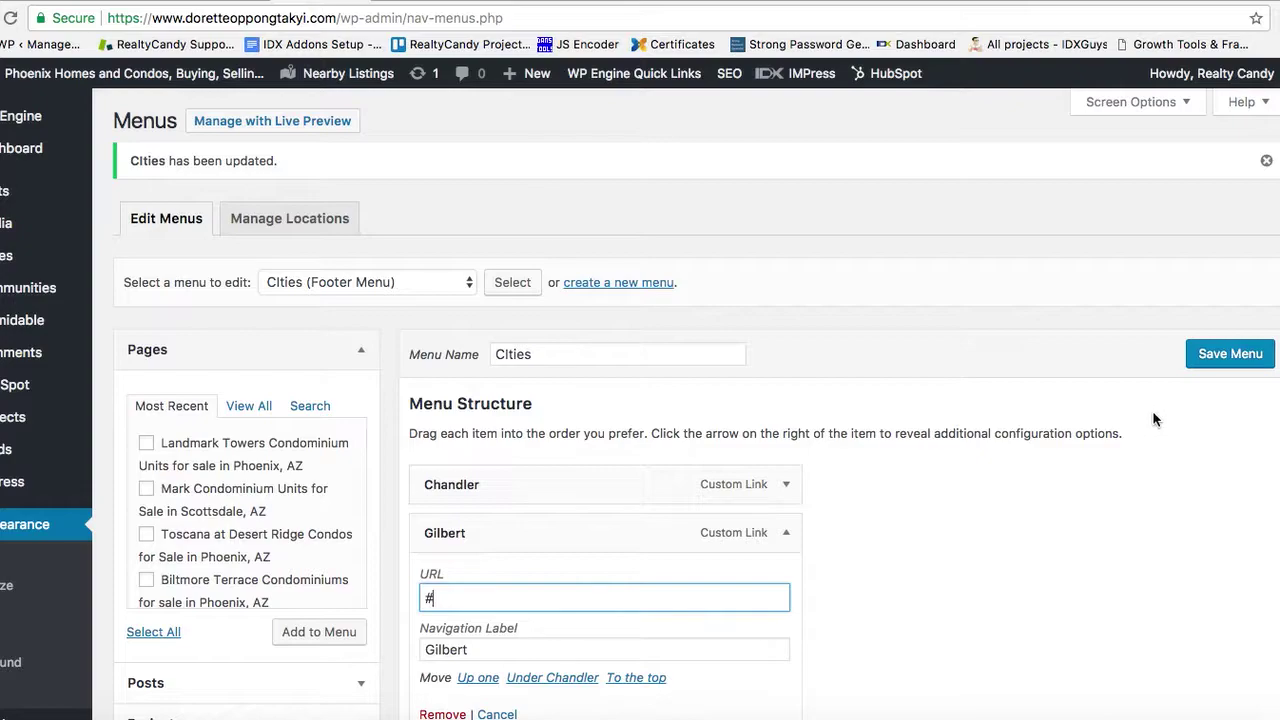
pyautogui.click(1229, 362)
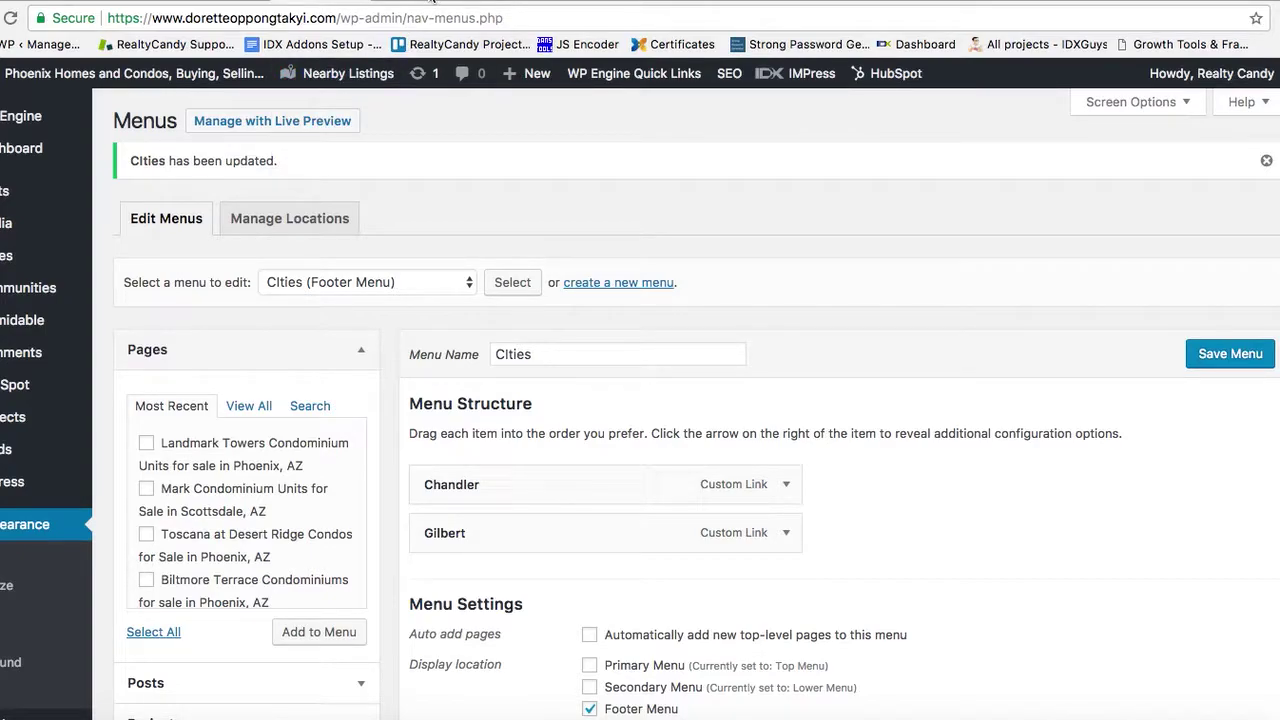
# Reload the home page to recheck the footer's city list, and return to the menu editor.
pyautogui.click(505, 5)
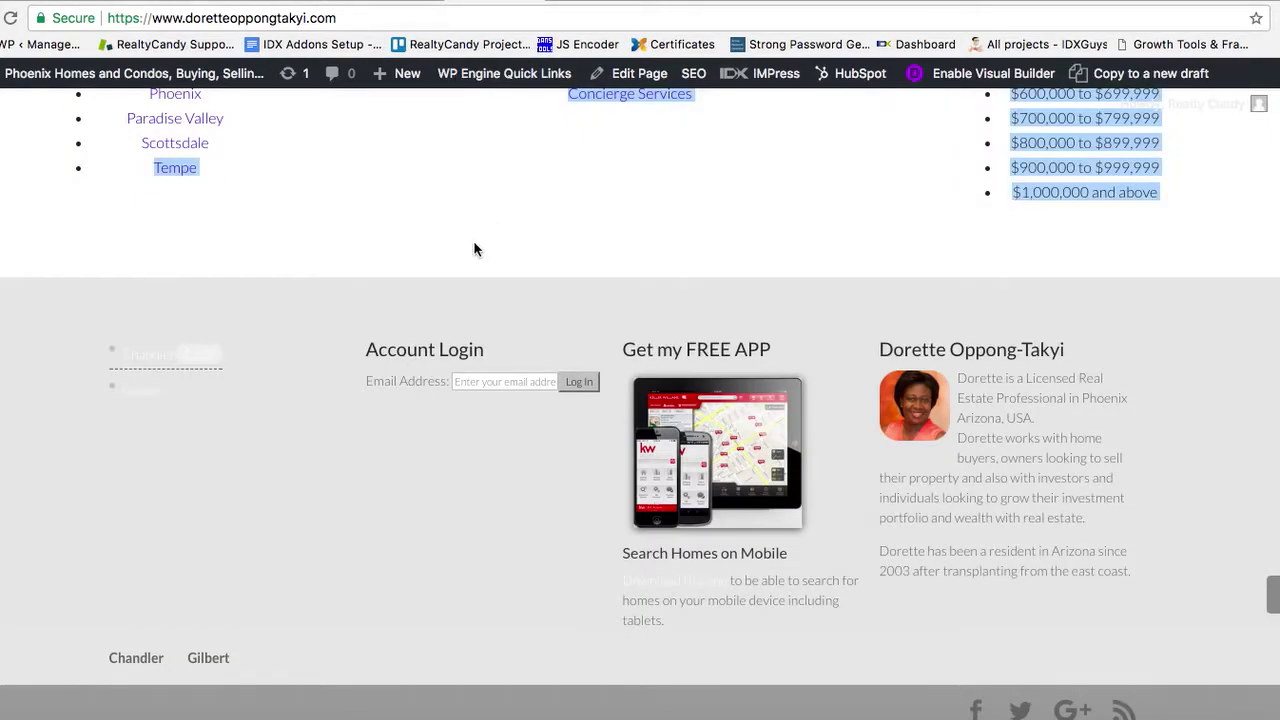
pyautogui.press('super+r')
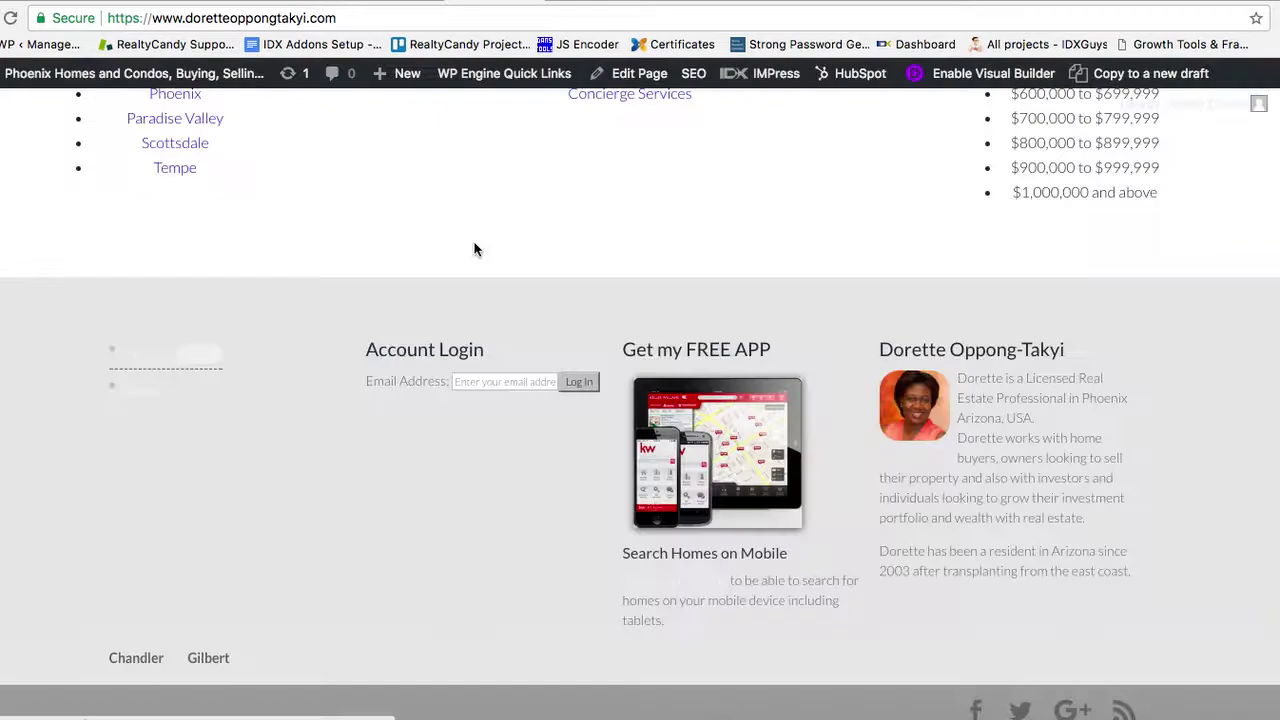
pyautogui.click(348, 19)
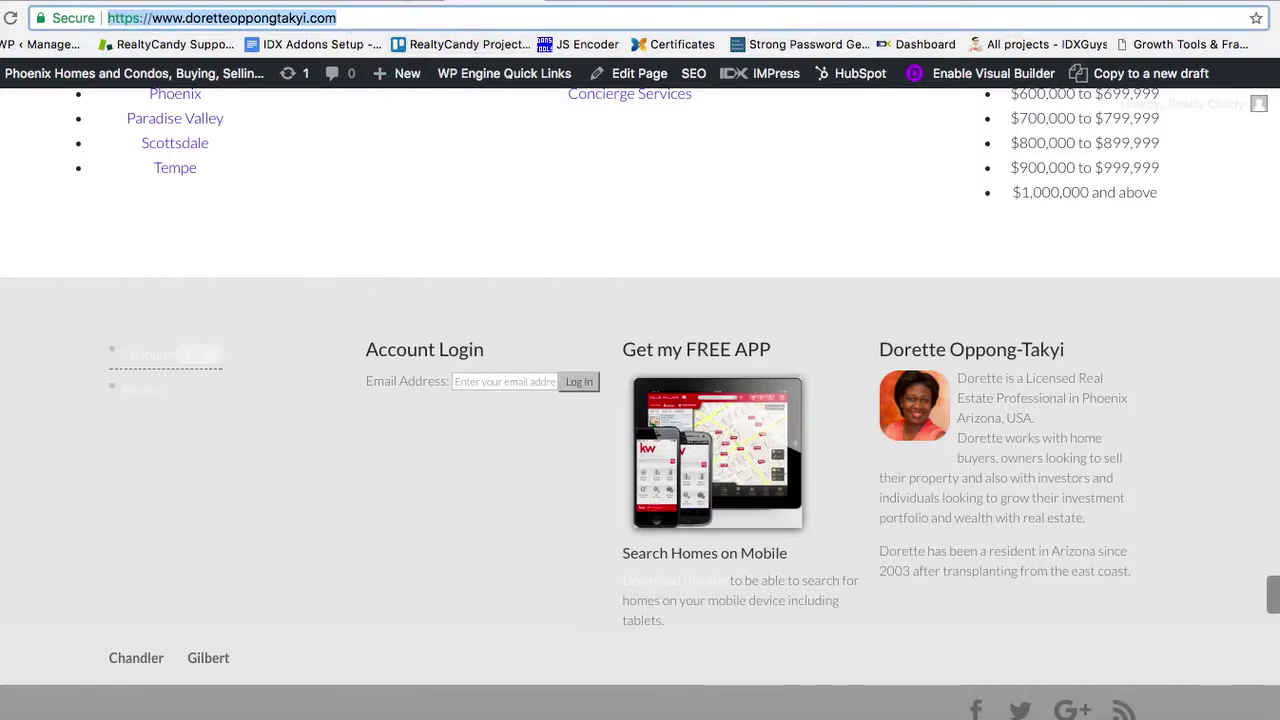
pyautogui.click(330, 6)
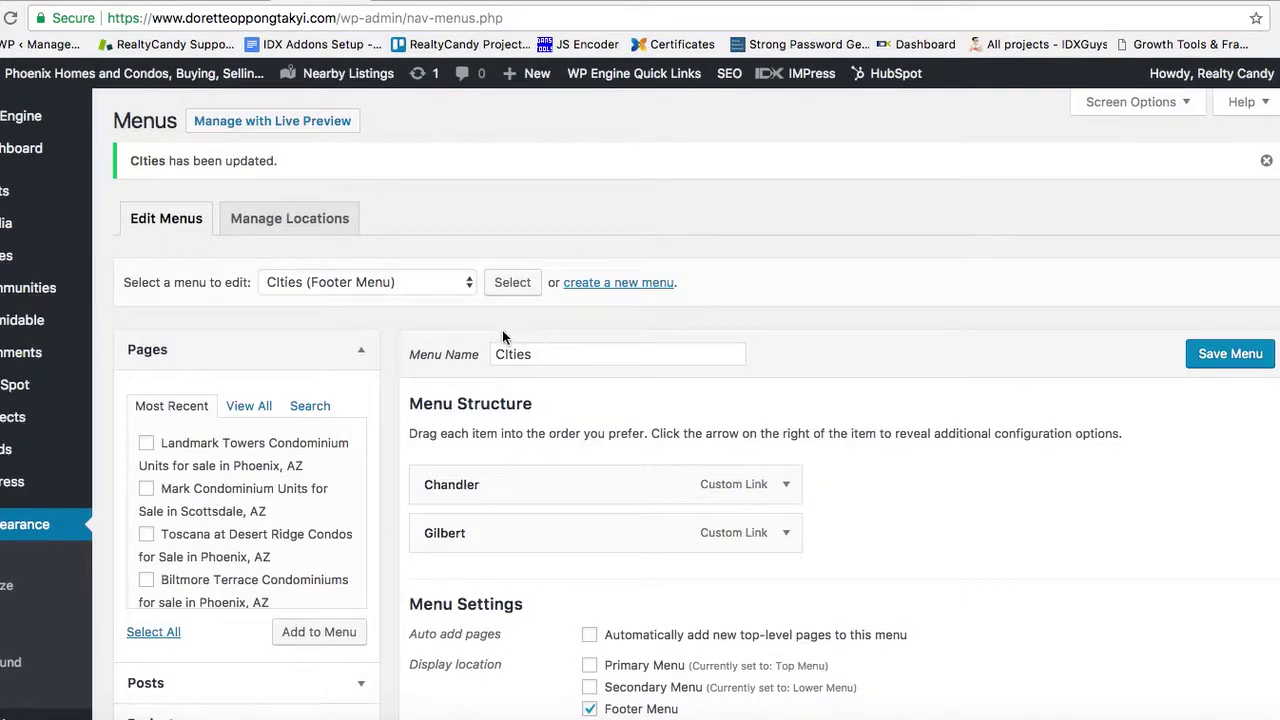
# Add a custom link labelled Mesa with the URL # to the CIties menu and save the menu.
pyautogui.scroll(-5, 852, 401)
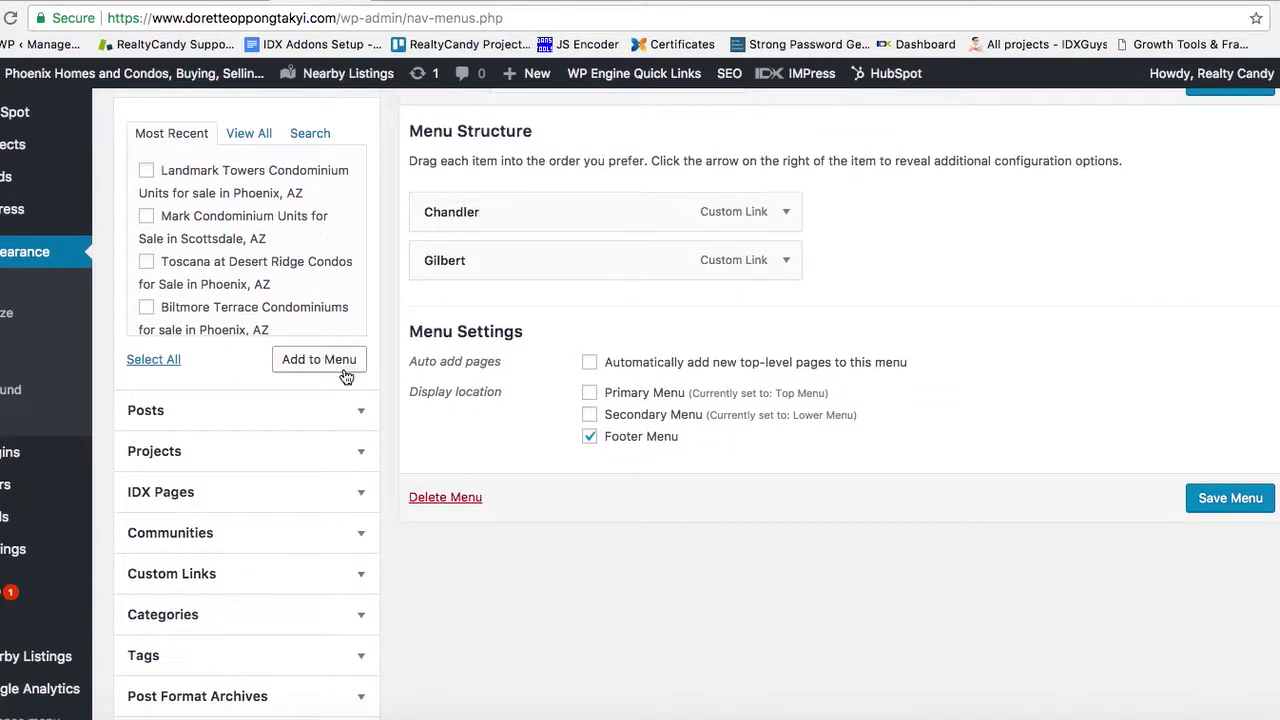
pyautogui.click(786, 261)
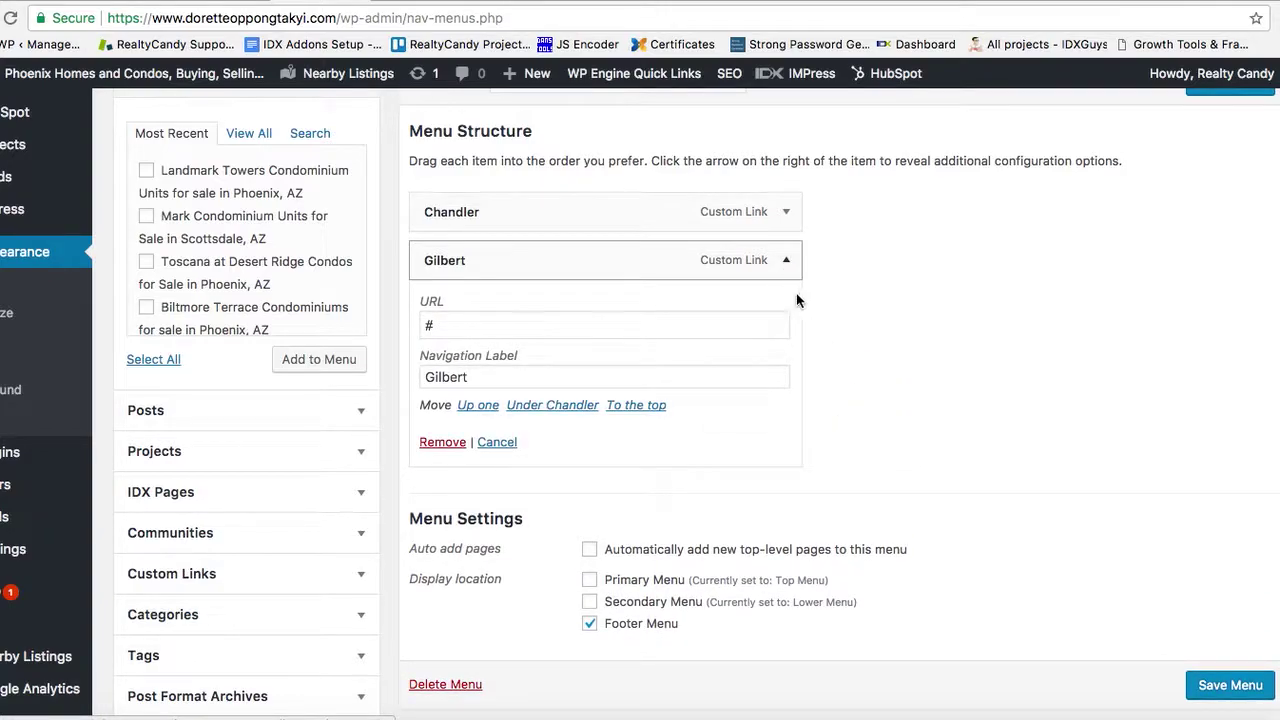
pyautogui.scroll(-3, 766, 368)
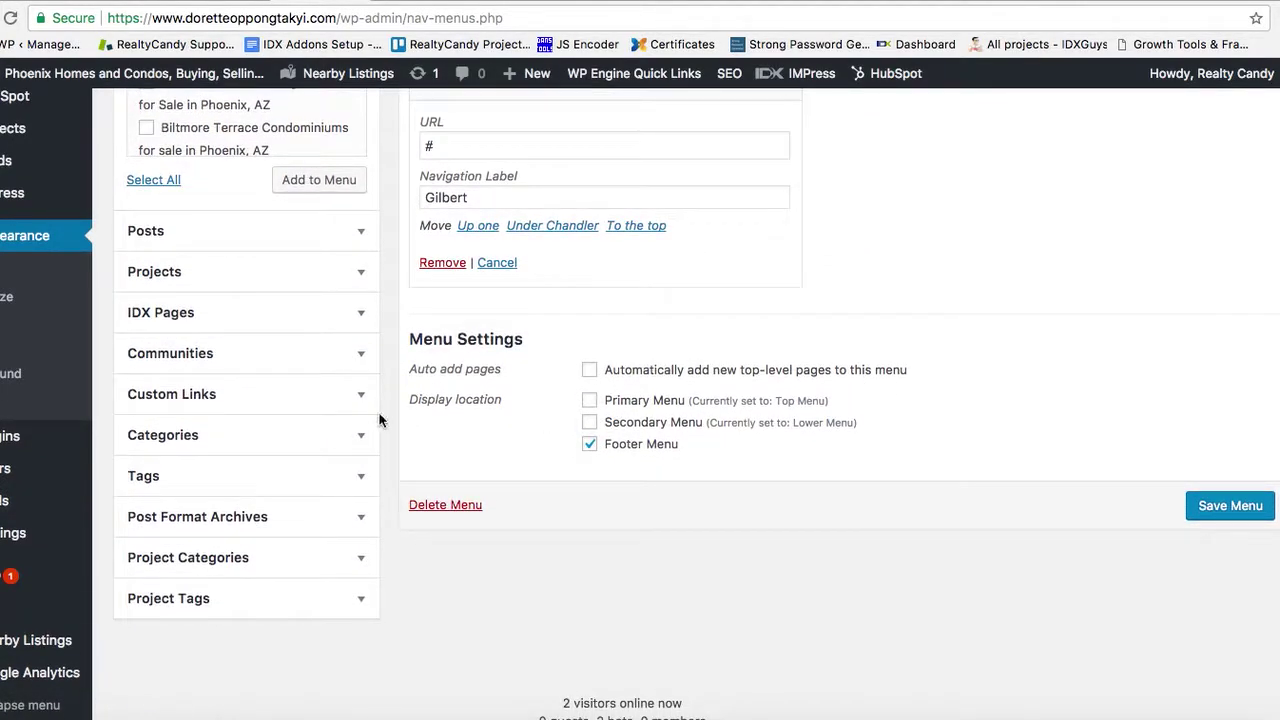
pyautogui.click(362, 397)
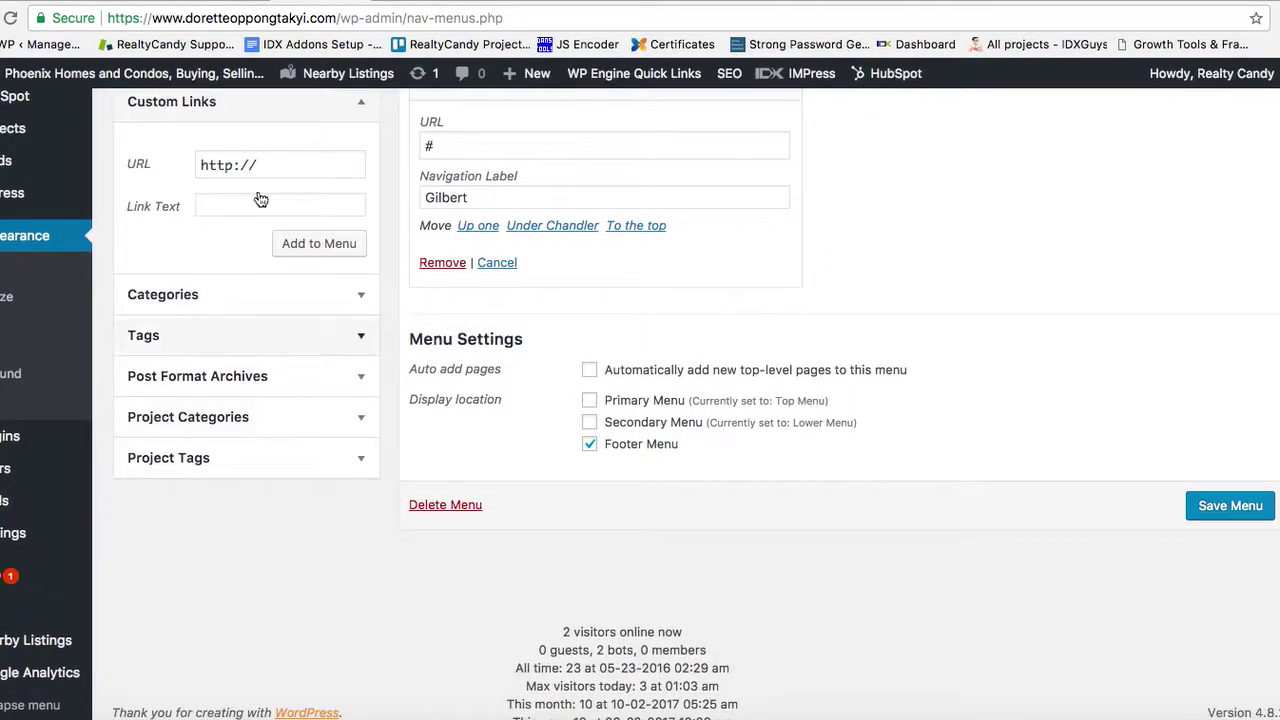
pyautogui.click(262, 165)
pyautogui.press('super+a')
pyautogui.write('#')
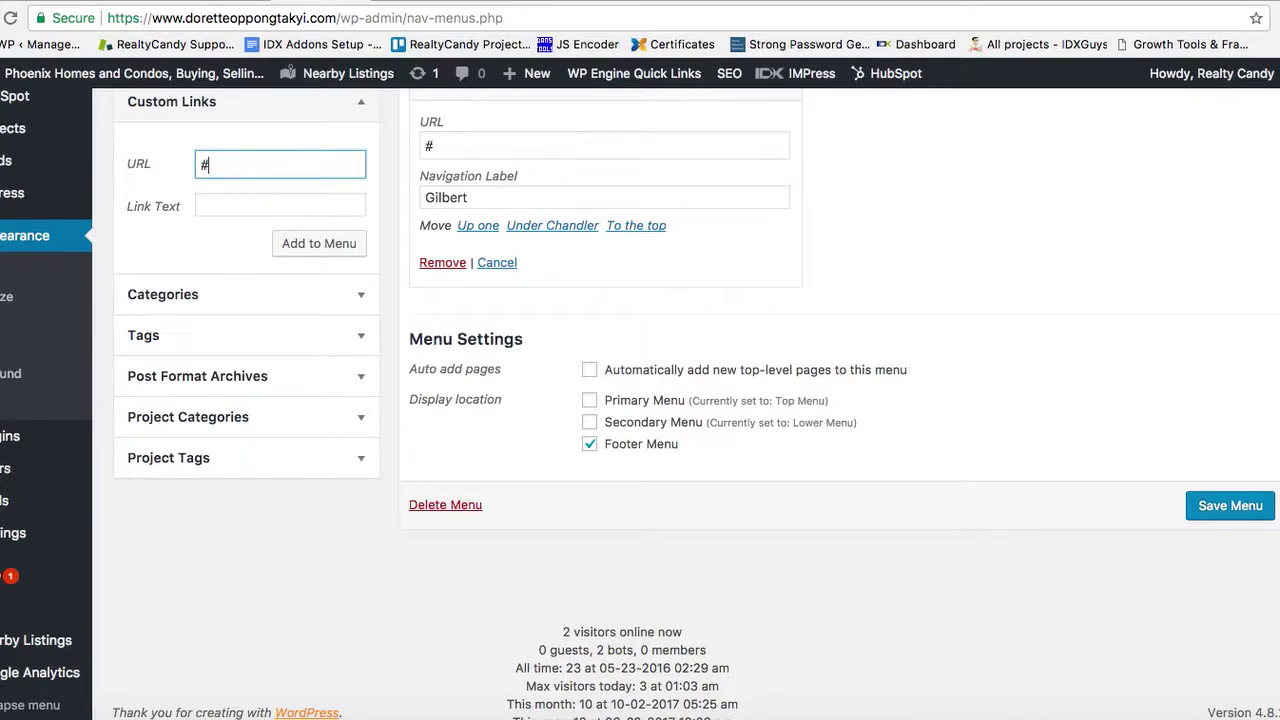
pyautogui.click(280, 205)
pyautogui.write('Mesa')
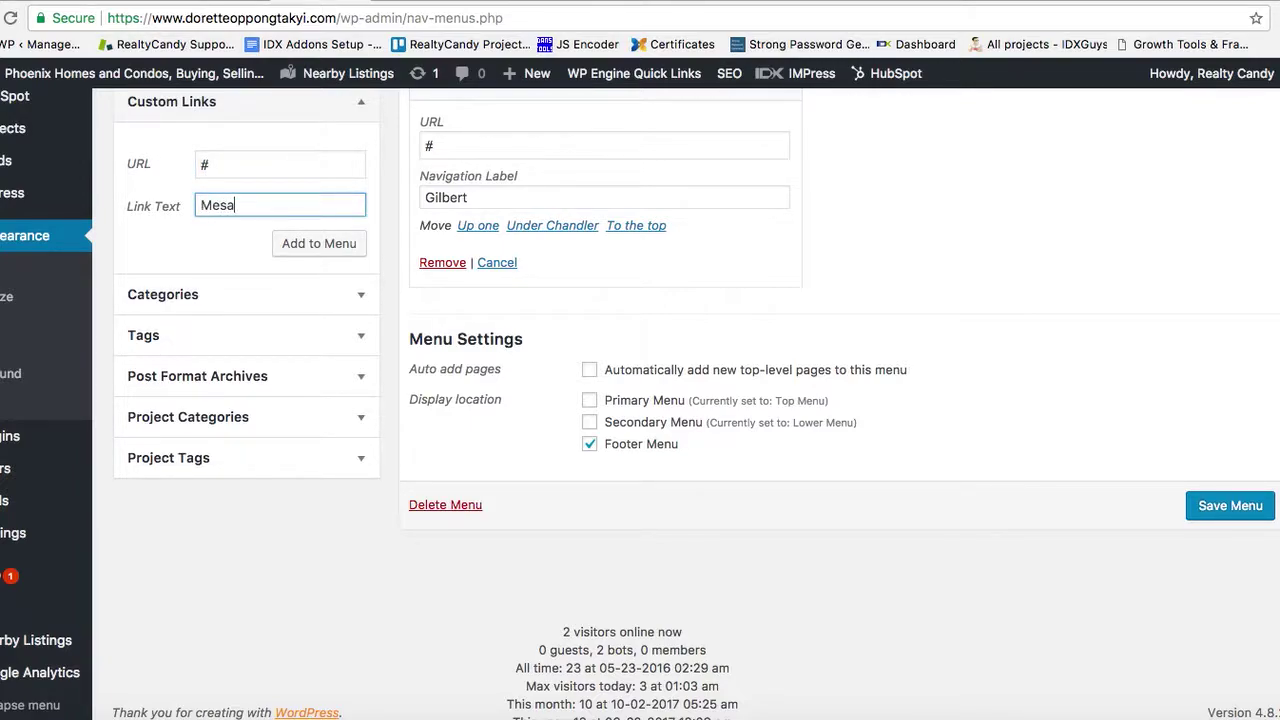
pyautogui.click(320, 244)
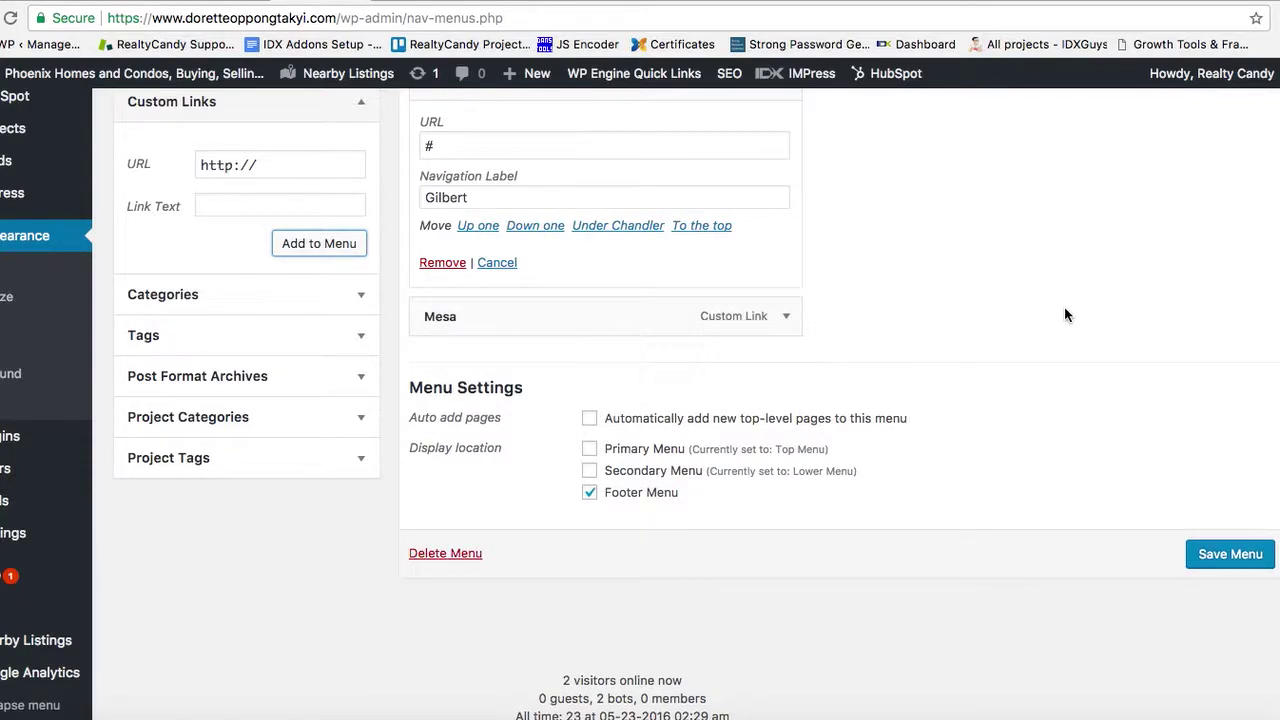
pyautogui.click(1238, 554)
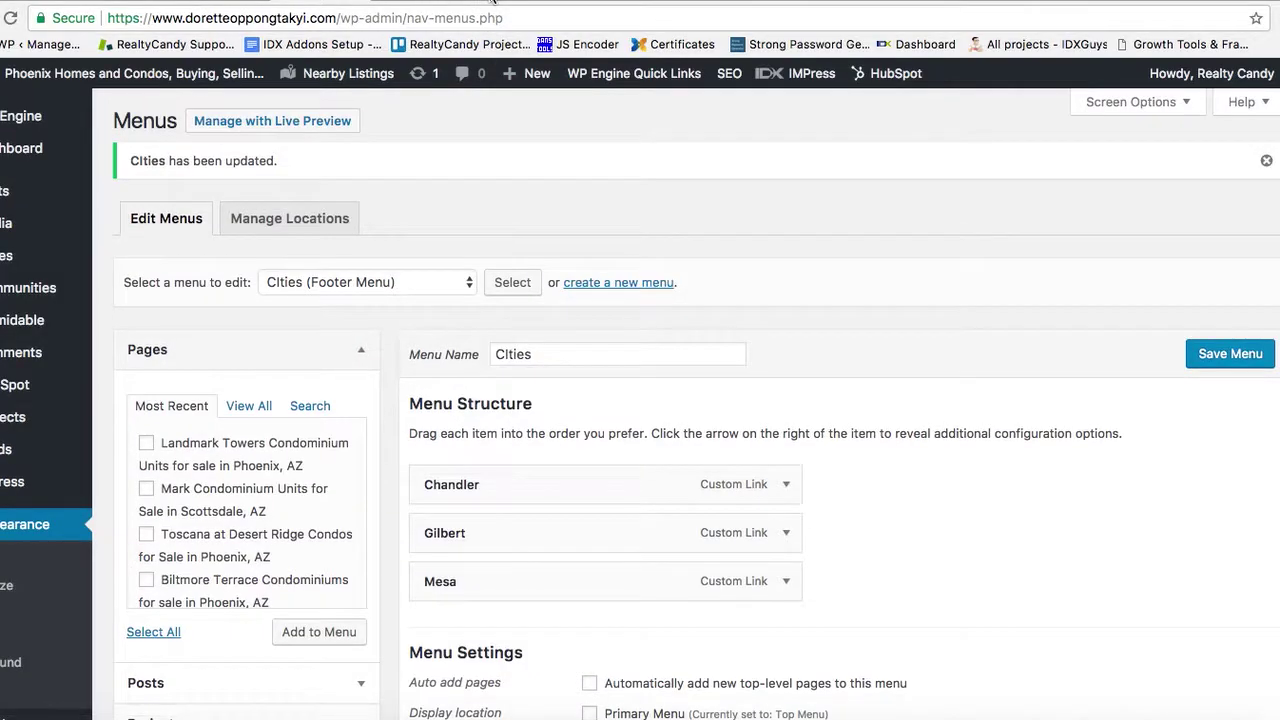
# Purge all caches from WP Engine's general settings.
pyautogui.click(492, 2)
pyautogui.click(312, 3)
pyautogui.moveTo(10, 135)
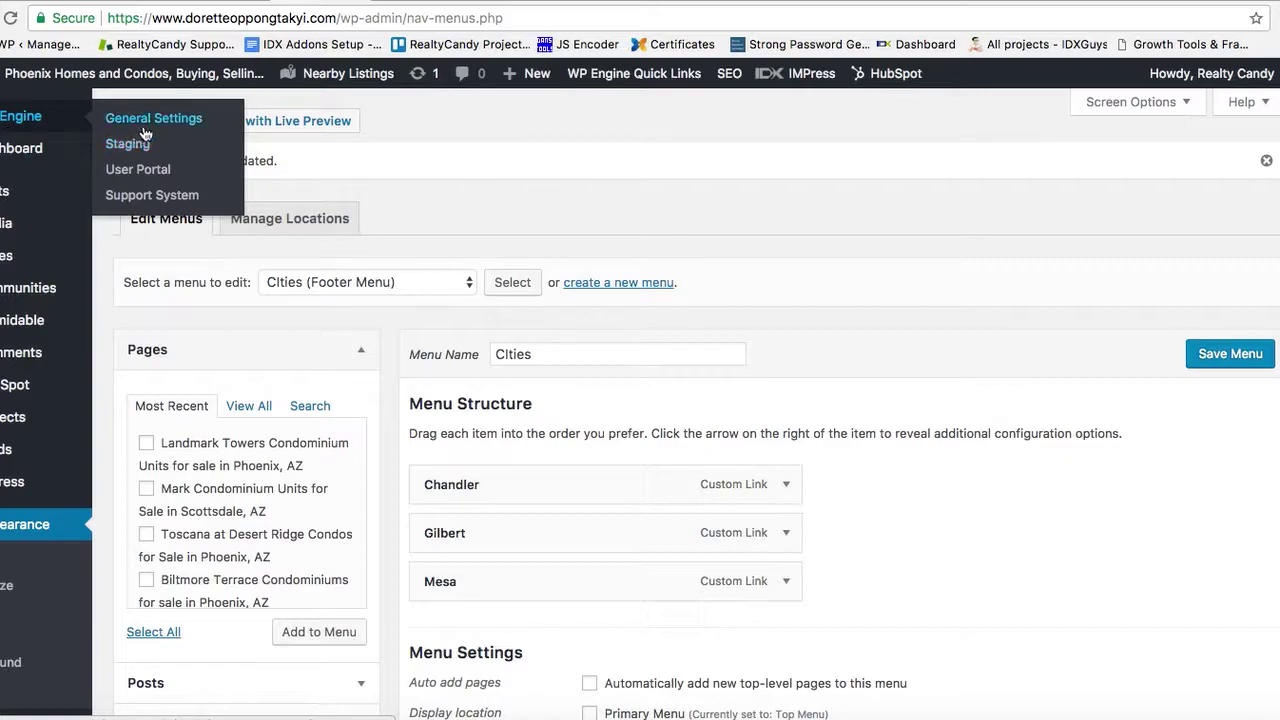
pyautogui.click(155, 120)
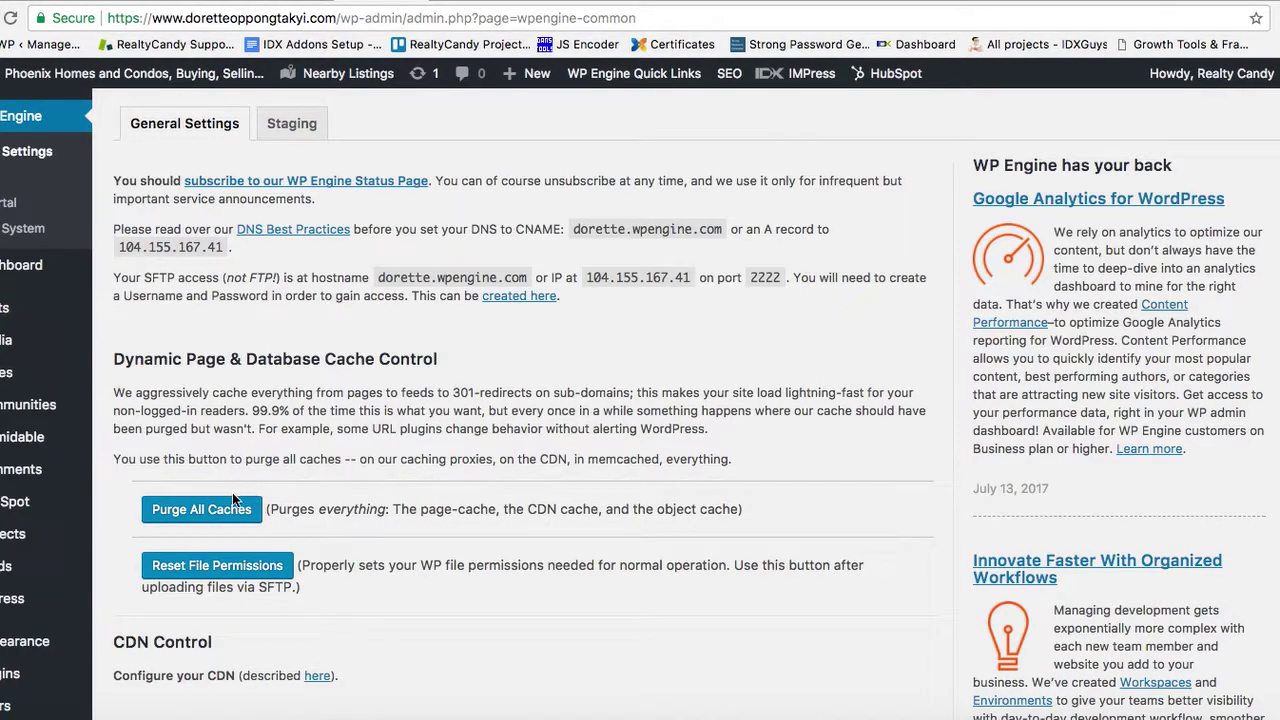
pyautogui.click(232, 494)
# Recheck the home page and highlight the city list in the first footer column to read its entries and listing counts.
pyautogui.click(808, 152)
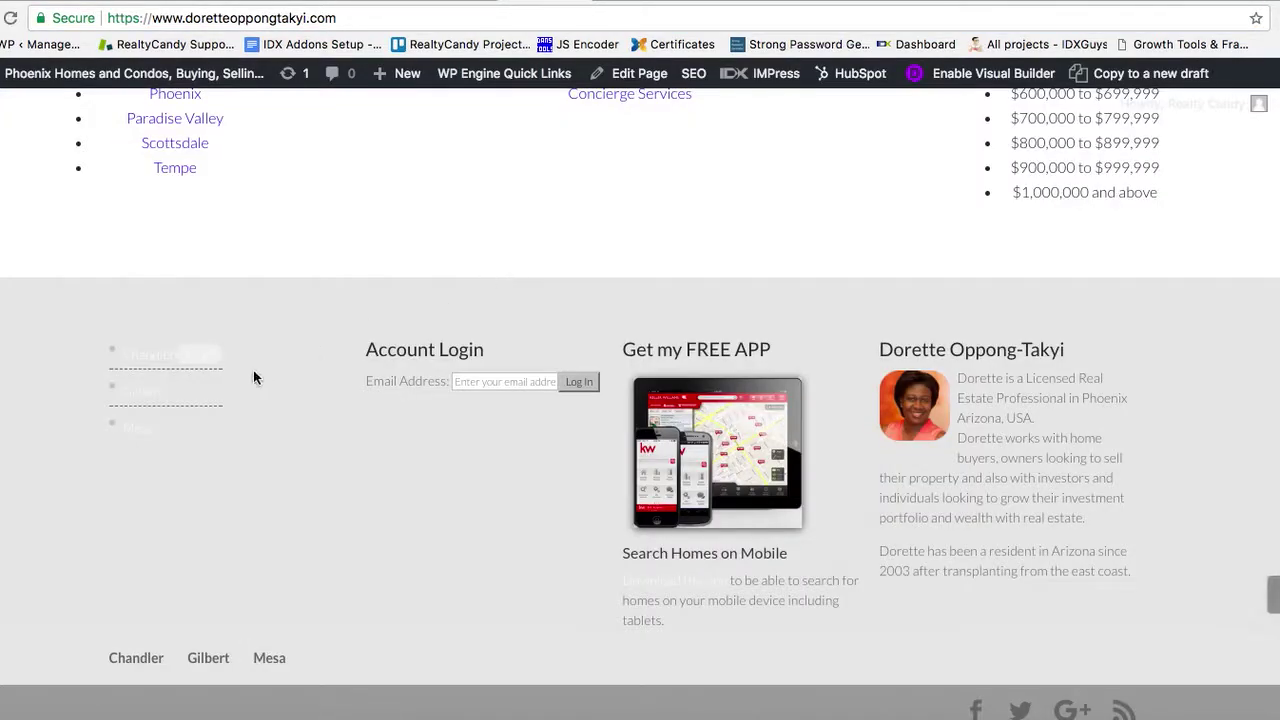
pyautogui.moveTo(118, 348); pyautogui.dragTo(218, 442)
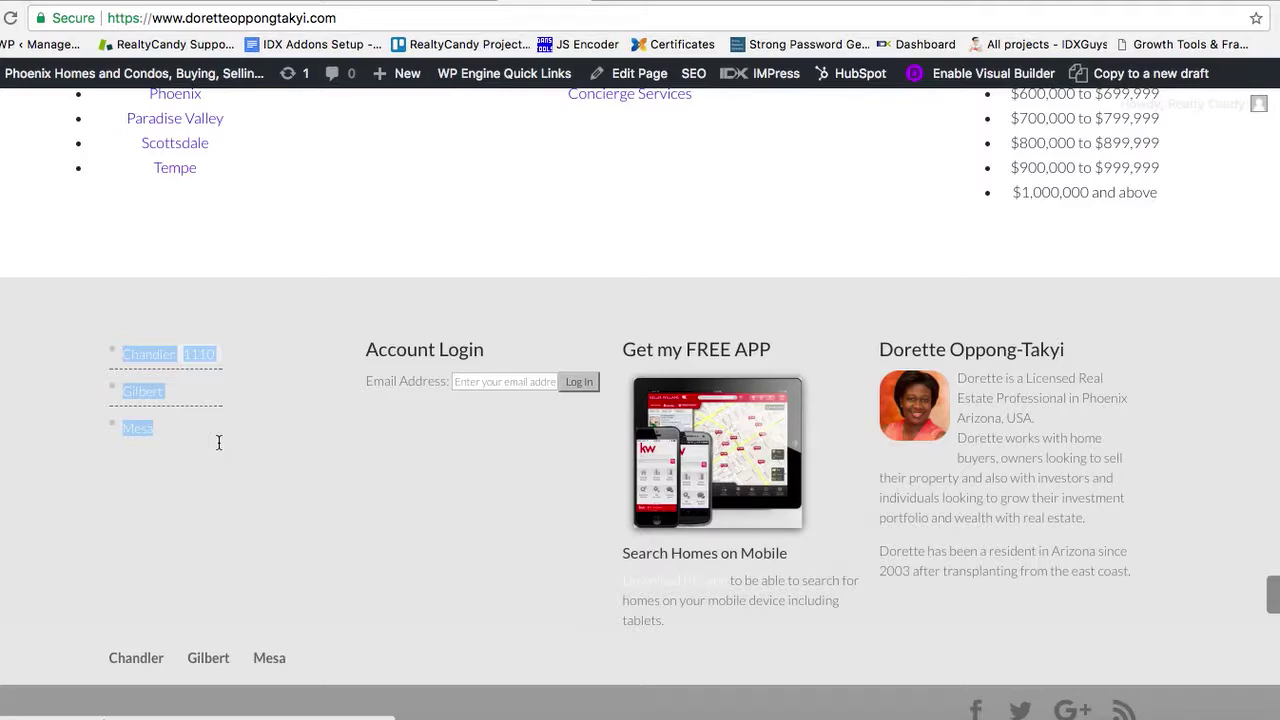